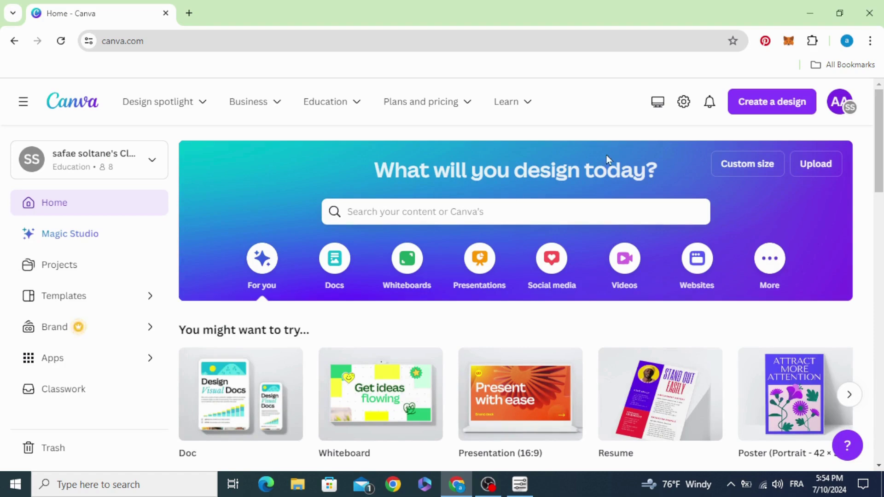
Start a new blank custom-size design of 1000 × 1000 px.
{"action": "left_click", "coordinate": [778, 107]}
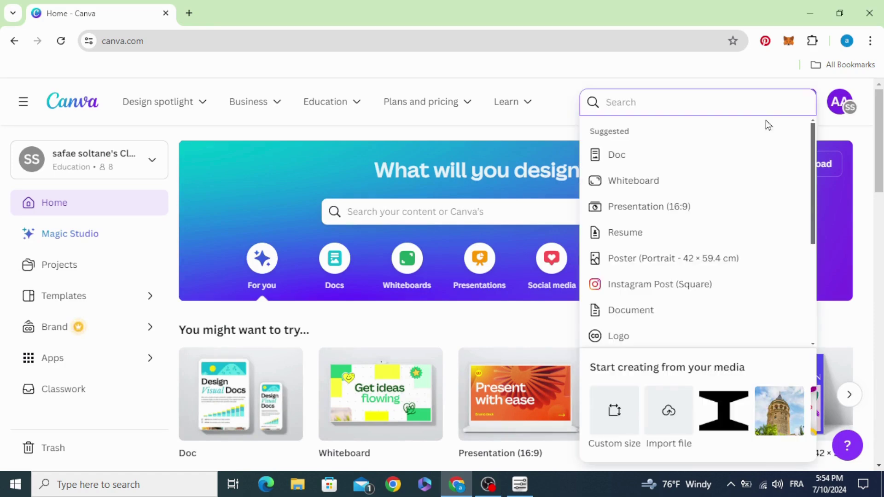
{"action": "left_click", "coordinate": [616, 422]}
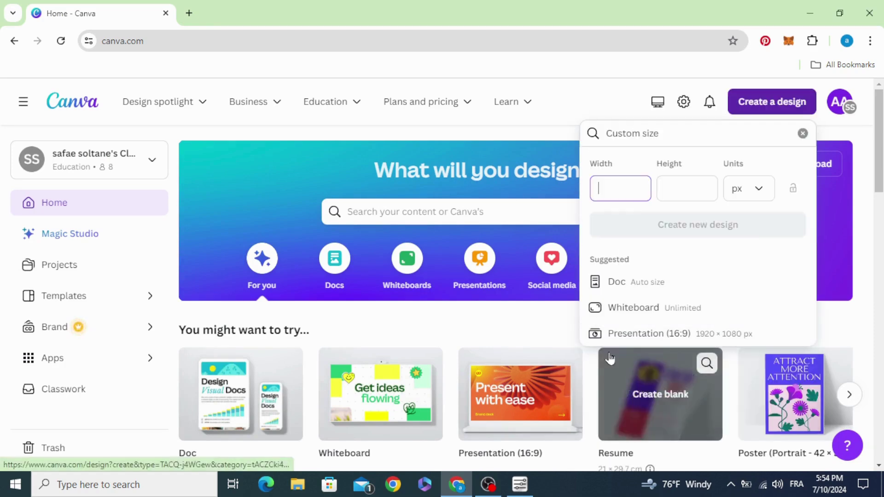
{"action": "type", "text": "1000"}
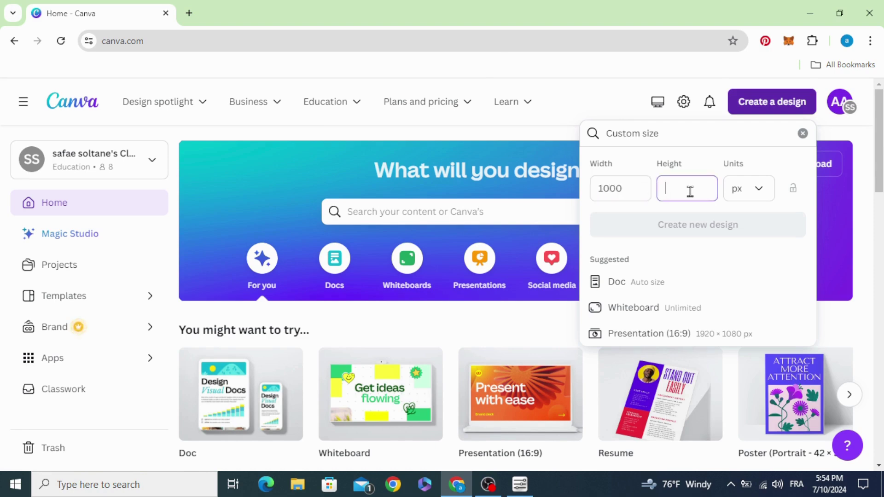
{"action": "type", "text": "1000"}
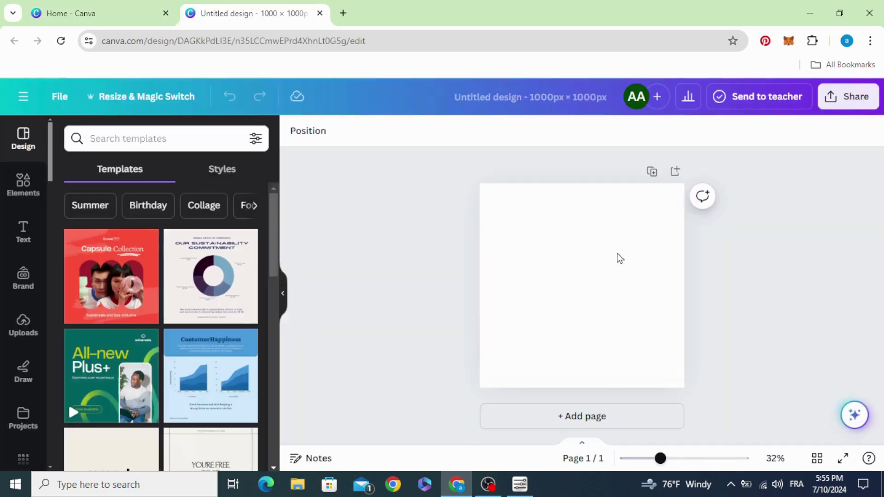
Fill the page with a circular grey gradient, swapped so the centre is white.
{"action": "left_click", "coordinate": [529, 236]}
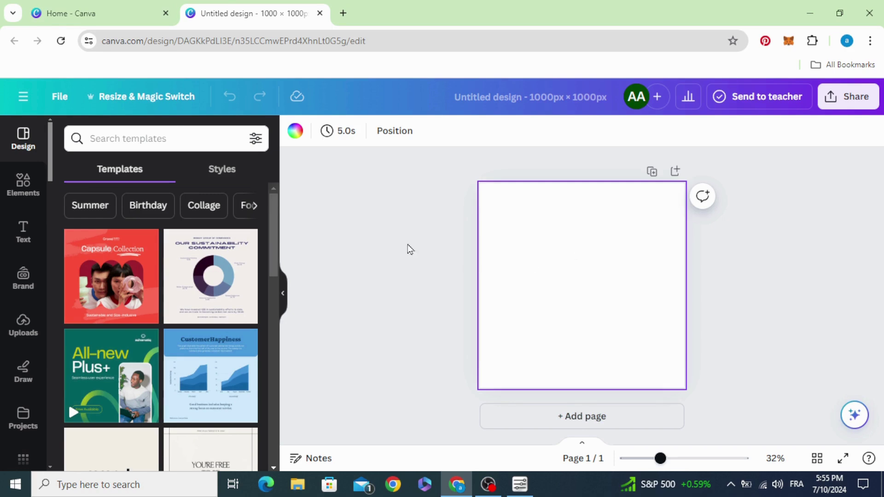
{"action": "left_click", "coordinate": [297, 132]}
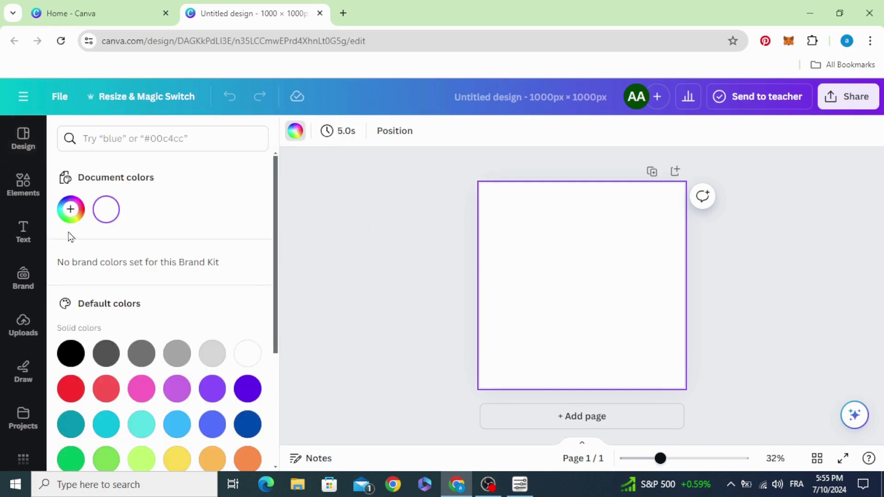
{"action": "scroll", "coordinate": [97, 263], "scroll_direction": "down", "scroll_amount": 3}
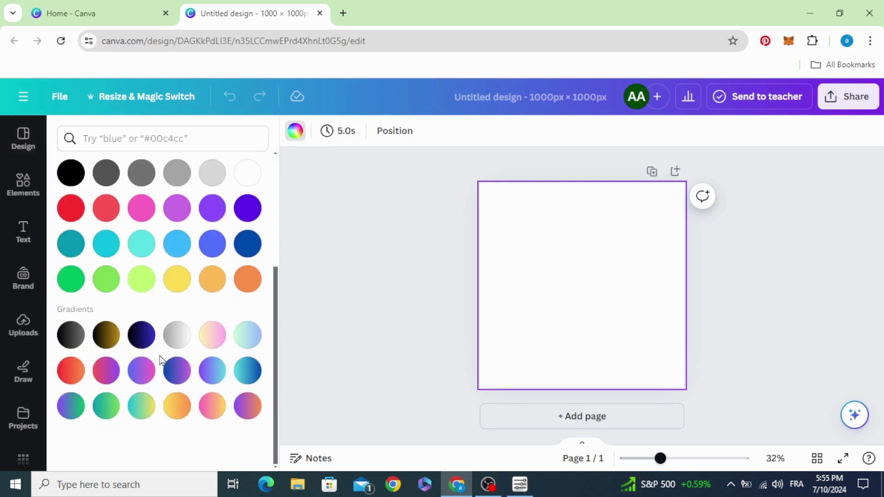
{"action": "left_click", "coordinate": [177, 335]}
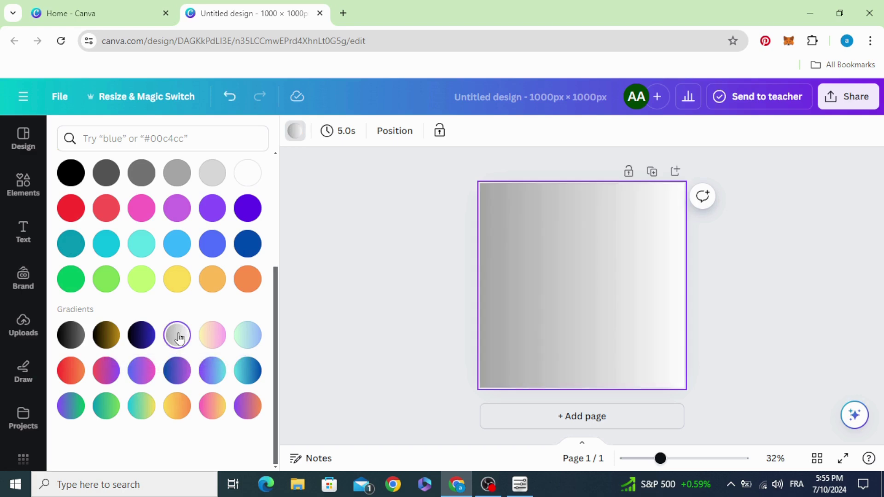
{"action": "left_click", "coordinate": [62, 218]}
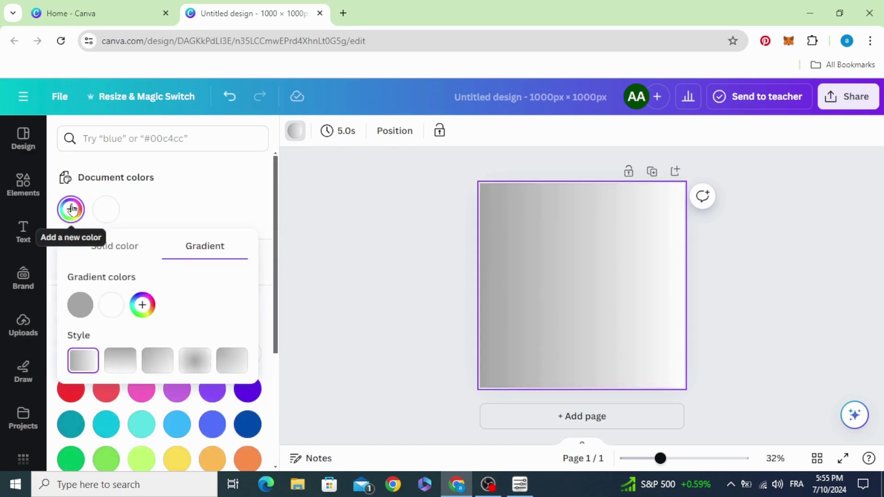
{"action": "left_click", "coordinate": [194, 364]}
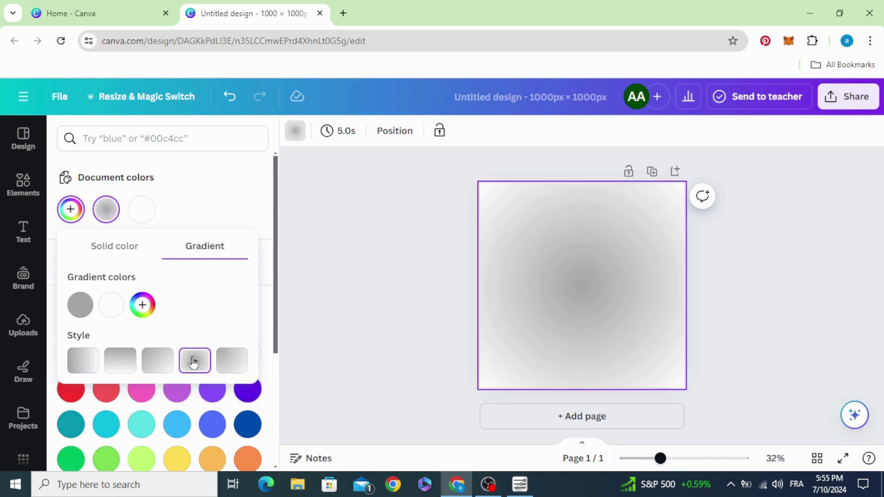
{"action": "left_click", "coordinate": [81, 312]}
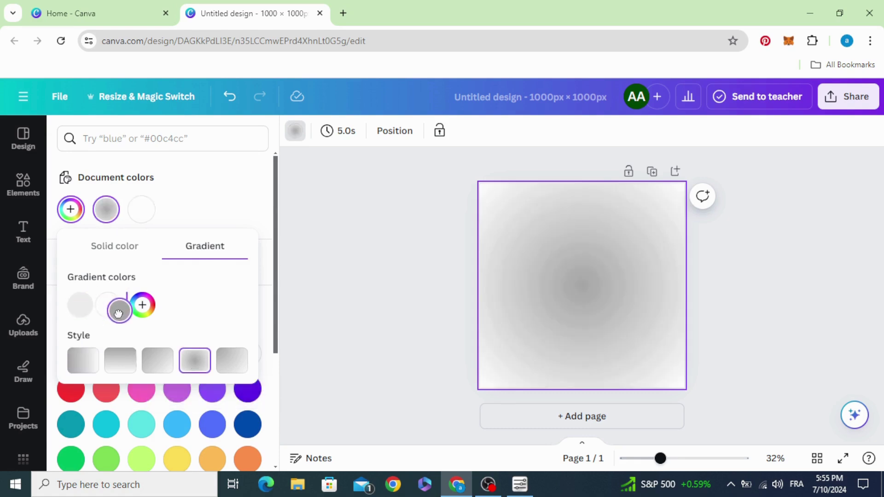
{"action": "left_click_drag", "start_coordinate": [101, 312], "coordinate": [118, 310]}
{"action": "left_click", "coordinate": [347, 299]}
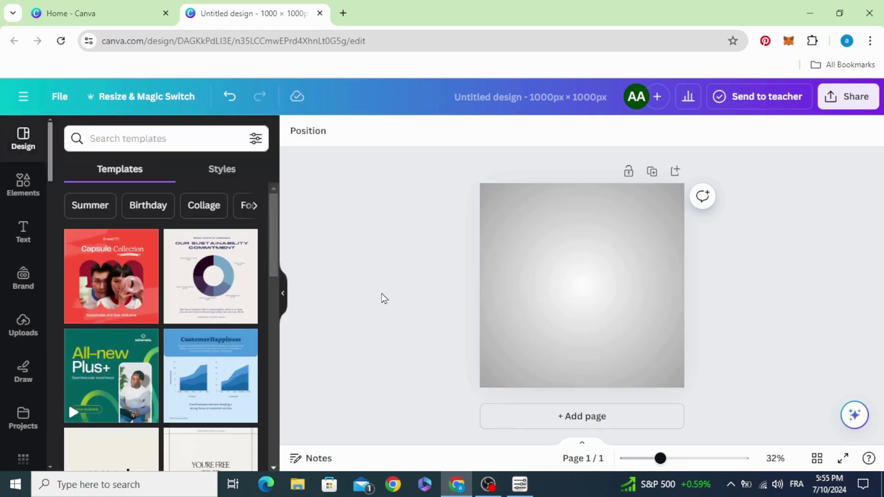
{"action": "scroll", "coordinate": [27, 342], "scroll_direction": "down", "scroll_amount": 2}
Launch the TypeGradient app from Apps.
{"action": "left_click", "coordinate": [21, 345]}
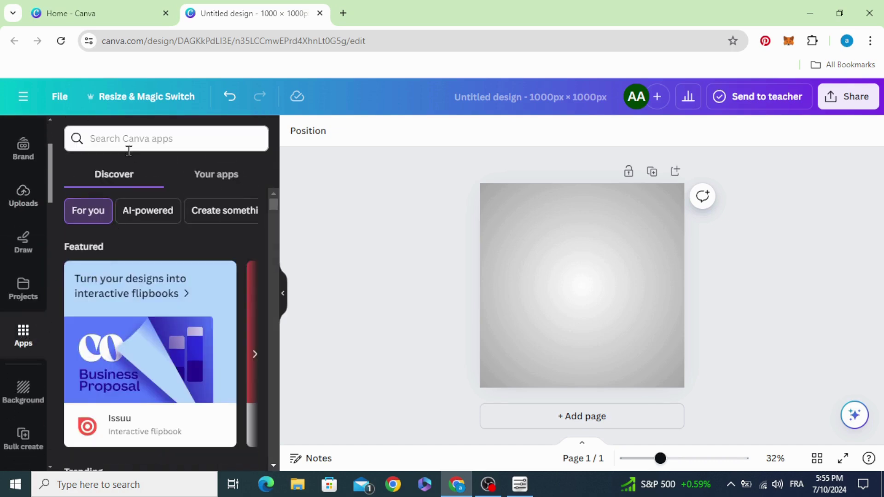
{"action": "type", "text": "type"}
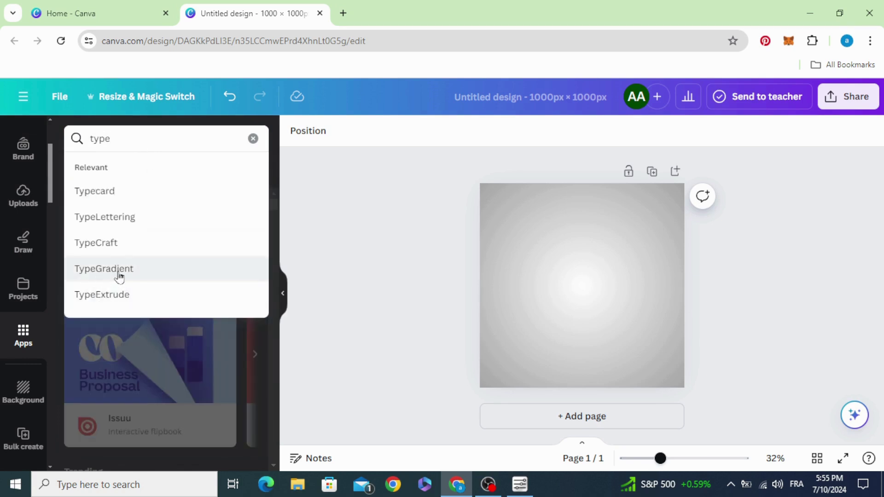
{"action": "left_click", "coordinate": [119, 277]}
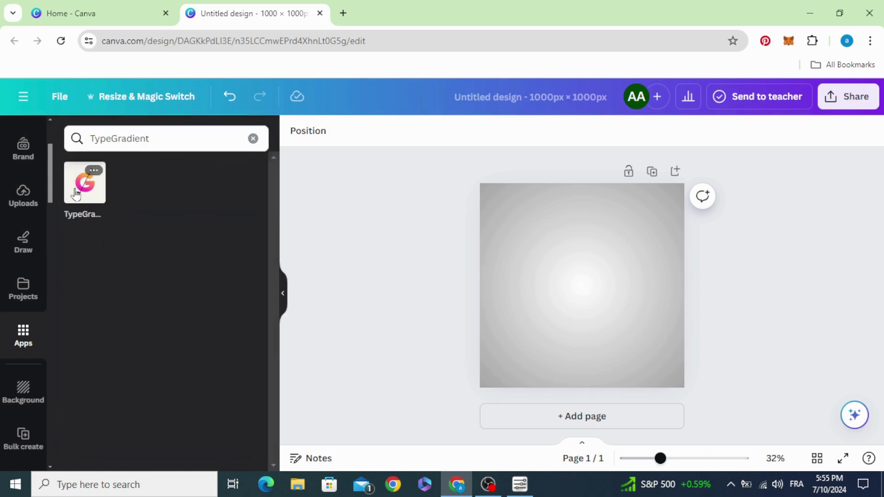
{"action": "left_click", "coordinate": [84, 183]}
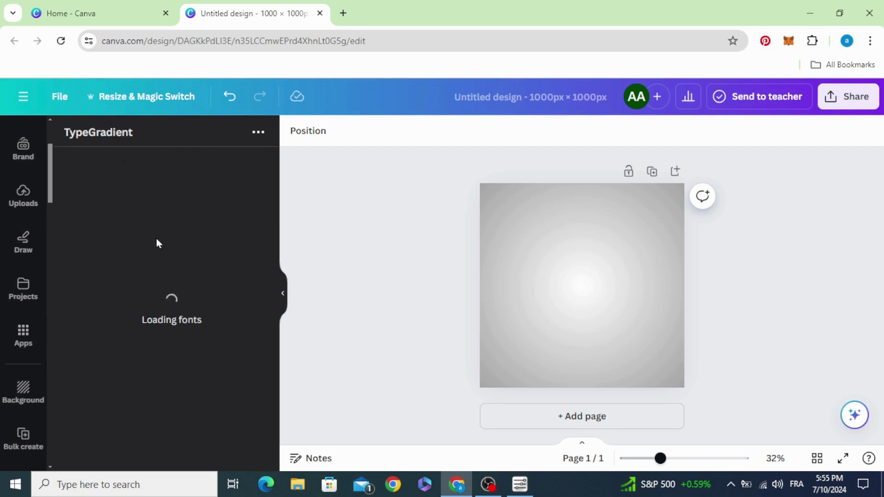
Set the TypeGradient main text to V in the Amiri font.
{"action": "key", "text": "ctrl+a"}
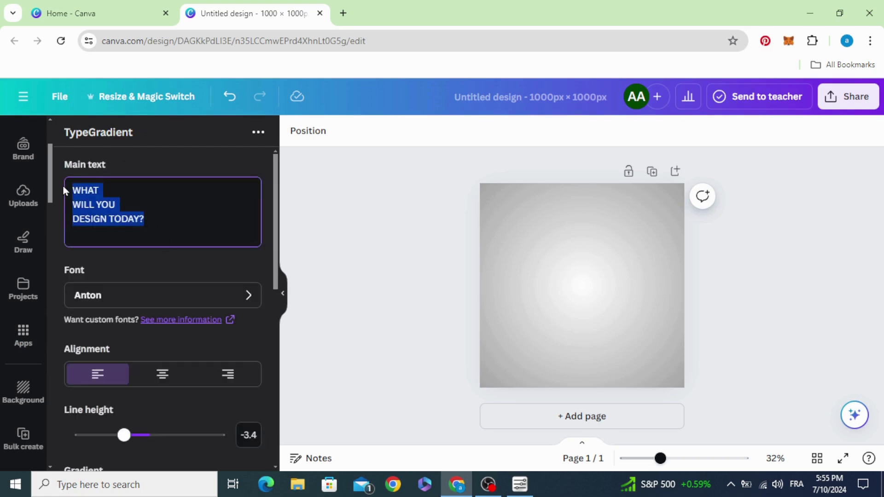
{"action": "type", "text": "V"}
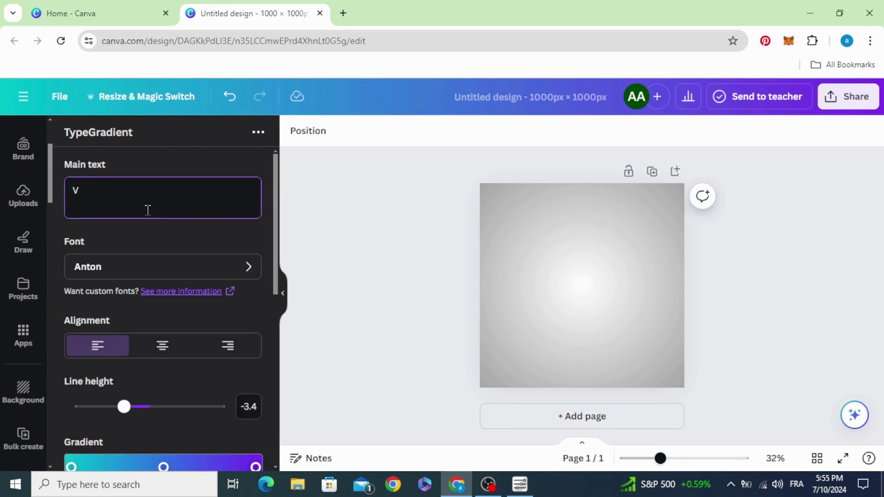
{"action": "scroll", "coordinate": [141, 209], "scroll_direction": "down", "scroll_amount": 2}
{"action": "left_click", "coordinate": [171, 201]}
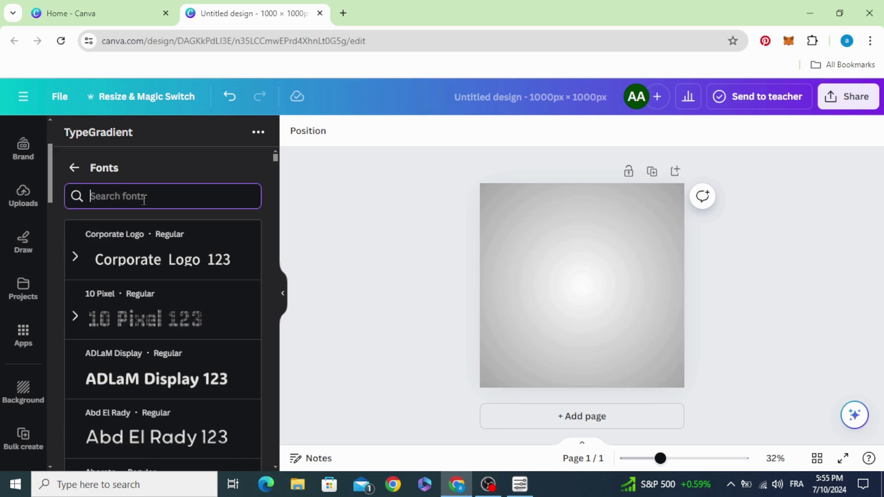
{"action": "type", "text": "ami"}
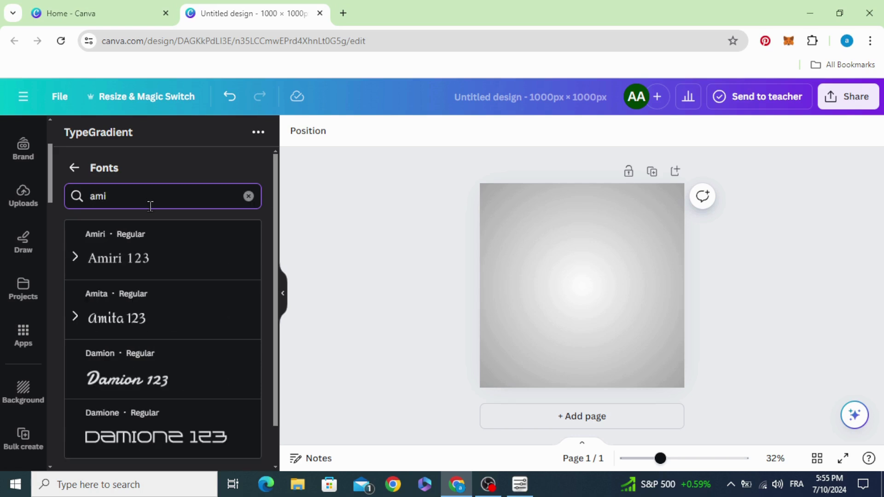
{"action": "left_click", "coordinate": [152, 263]}
{"action": "left_click", "coordinate": [75, 168]}
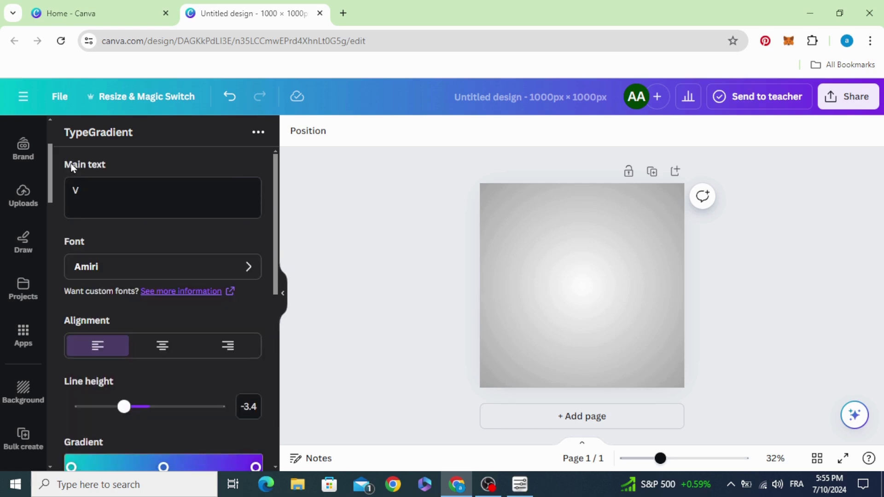
{"action": "scroll", "coordinate": [127, 258], "scroll_direction": "down", "scroll_amount": 3}
{"action": "scroll", "coordinate": [121, 256], "scroll_direction": "down", "scroll_amount": 2}
{"action": "scroll", "coordinate": [112, 255], "scroll_direction": "up", "scroll_amount": 2}
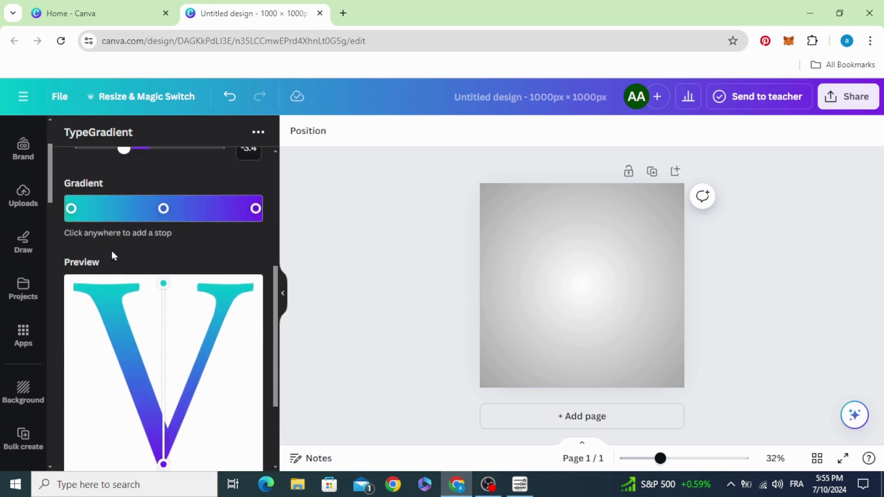
Change the first gradient stop of the V to orange.
{"action": "left_click", "coordinate": [72, 210]}
{"action": "mouse_move", "coordinate": [90, 316]}
{"action": "left_mouse_down"}
{"action": "mouse_move", "coordinate": [105, 315]}
{"action": "mouse_move", "coordinate": [92, 315]}
{"action": "left_mouse_up"}
{"action": "left_click_drag", "start_coordinate": [162, 283], "coordinate": [245, 247]}
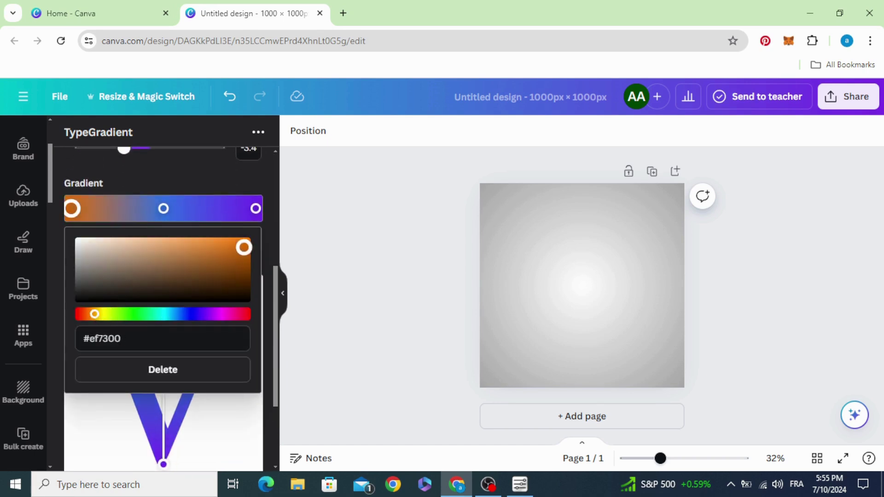
{"action": "left_click", "coordinate": [213, 255]}
Make the middle stop vivid pink and move the gradient's start lower on the V.
{"action": "left_click", "coordinate": [164, 209]}
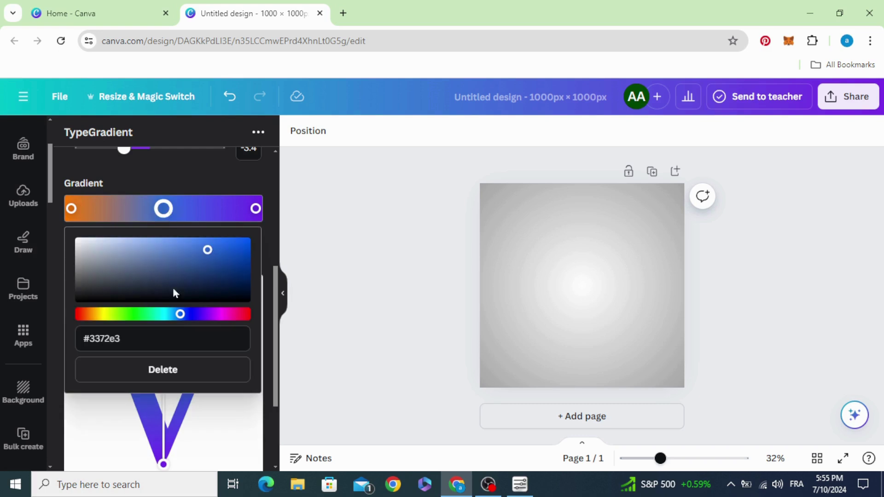
{"action": "left_click", "coordinate": [233, 316]}
{"action": "left_click", "coordinate": [227, 249]}
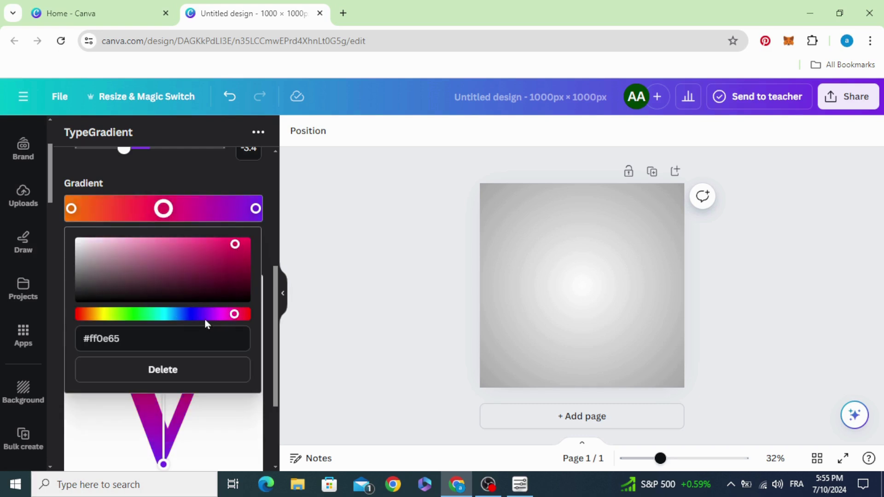
{"action": "left_click", "coordinate": [255, 211]}
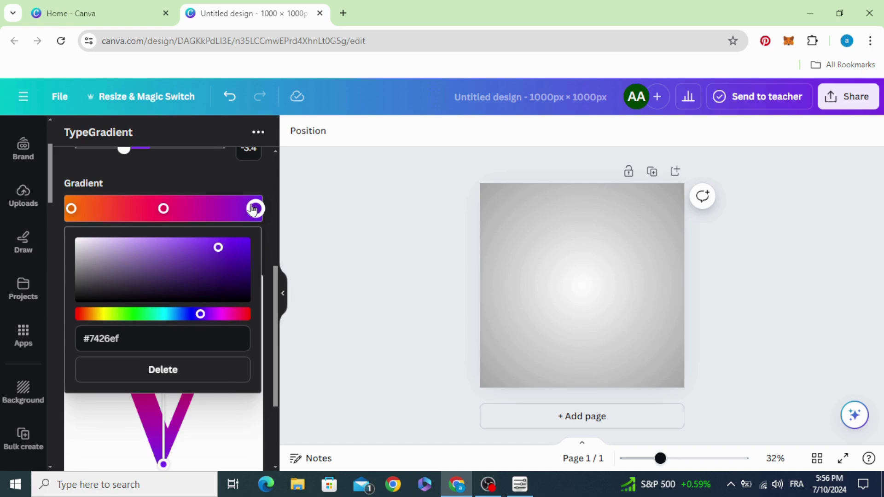
{"action": "left_click", "coordinate": [207, 186]}
{"action": "left_click_drag", "start_coordinate": [168, 290], "coordinate": [167, 319]}
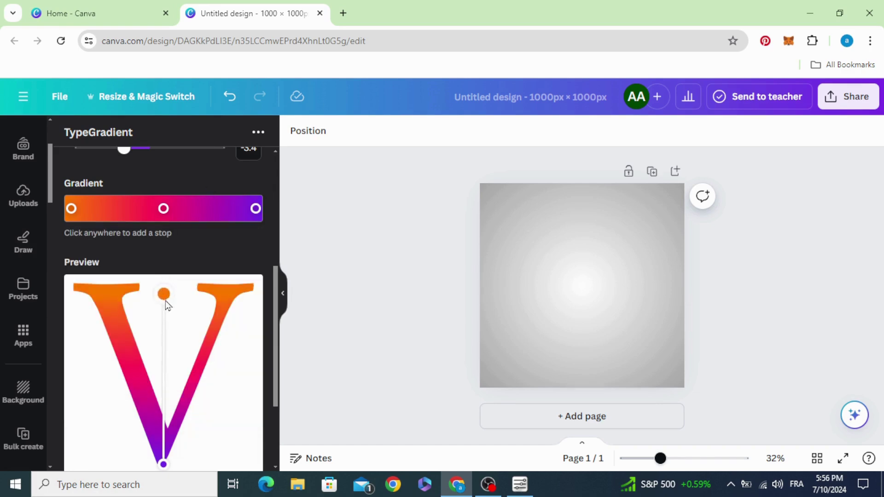
{"action": "scroll", "coordinate": [165, 328], "scroll_direction": "down", "scroll_amount": 2}
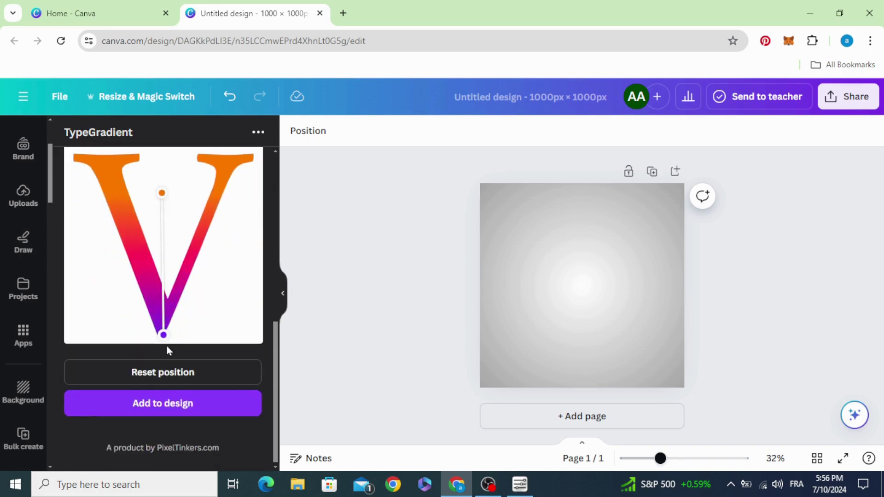
Add the gradient V to the page, enlarge it and centre it.
{"action": "left_click", "coordinate": [189, 399]}
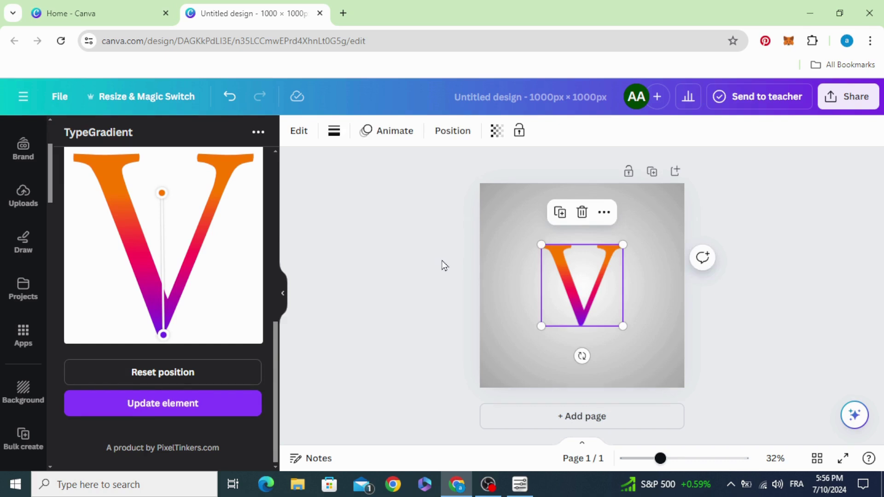
{"action": "left_click_drag", "start_coordinate": [584, 283], "coordinate": [543, 244]}
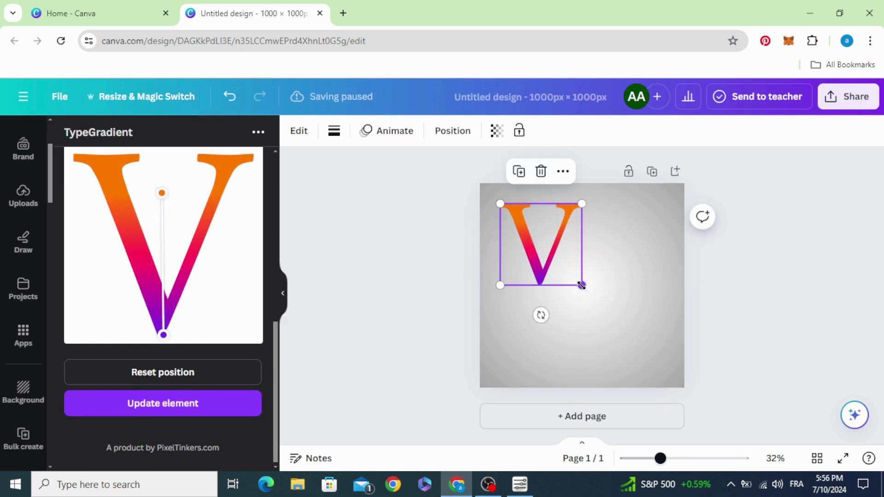
{"action": "left_click_drag", "start_coordinate": [582, 284], "coordinate": [648, 353]}
{"action": "left_click_drag", "start_coordinate": [554, 302], "coordinate": [562, 309]}
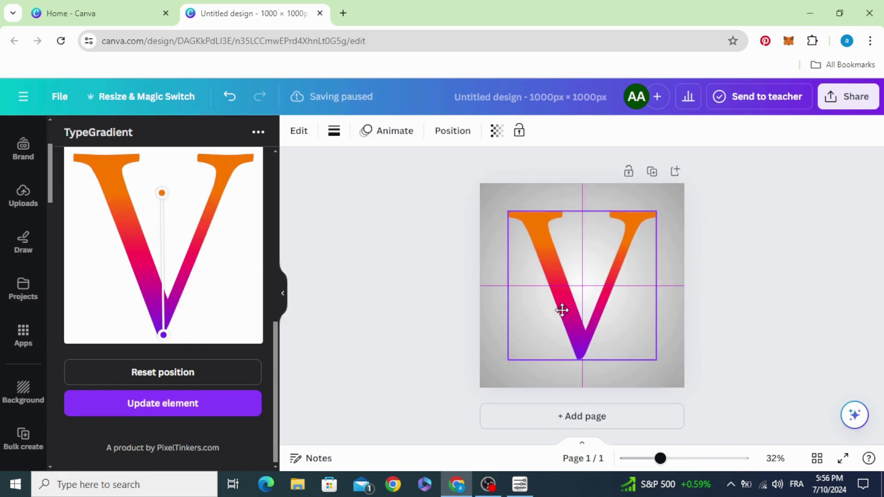
{"action": "left_click", "coordinate": [357, 296]}
{"action": "scroll", "coordinate": [33, 332], "scroll_direction": "up", "scroll_amount": 2}
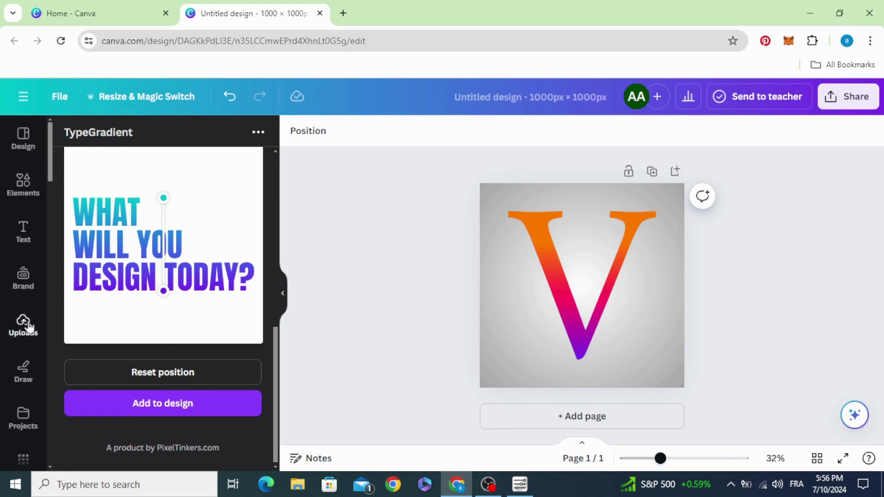
Add the breakdancer photo from Uploads and remove its background.
{"action": "left_click", "coordinate": [27, 323]}
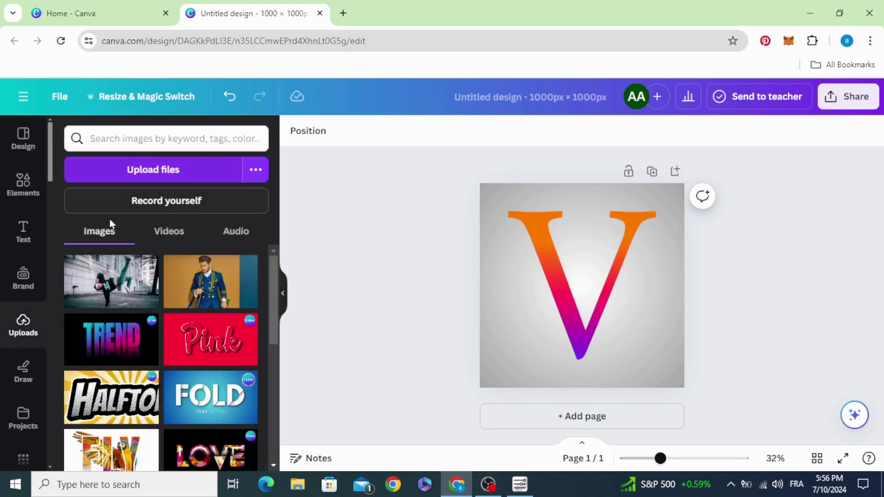
{"action": "left_click", "coordinate": [104, 288]}
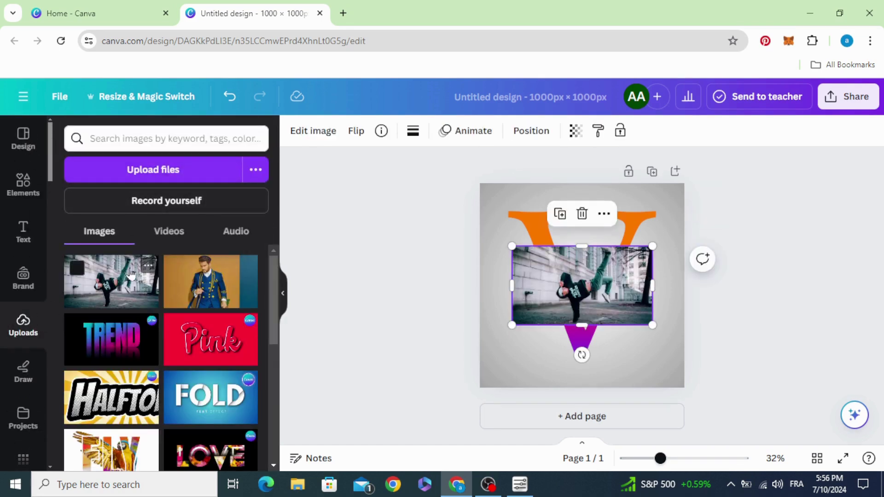
{"action": "left_click_drag", "start_coordinate": [547, 283], "coordinate": [536, 278]}
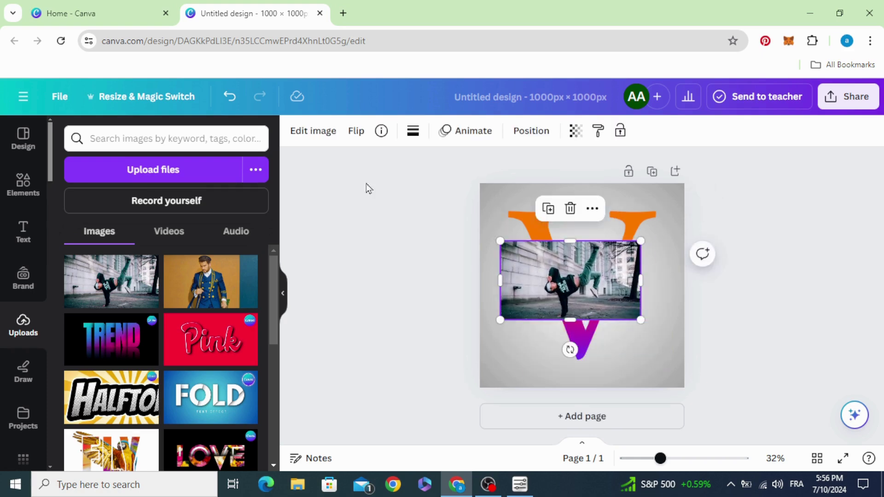
{"action": "left_click", "coordinate": [314, 132]}
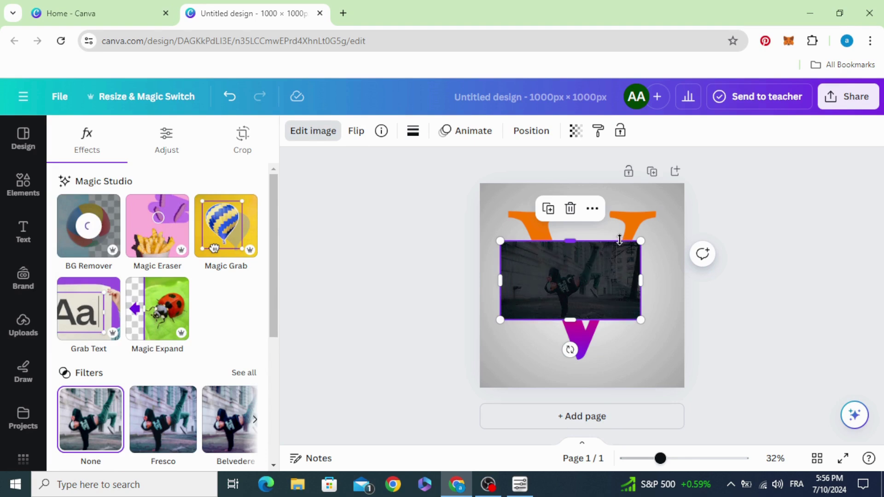
Enlarge the cut-out dancer and position it to span the V.
{"action": "left_click_drag", "start_coordinate": [639, 240], "coordinate": [706, 204]}
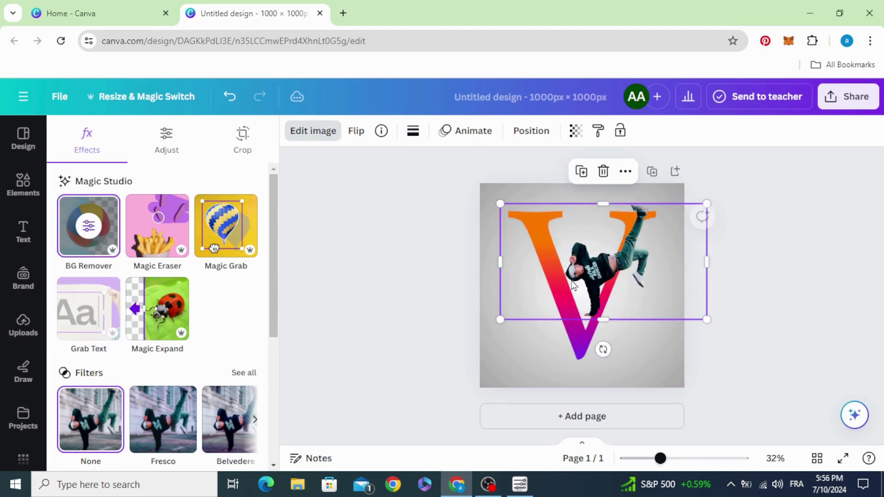
{"action": "left_click_drag", "start_coordinate": [496, 316], "coordinate": [437, 355]}
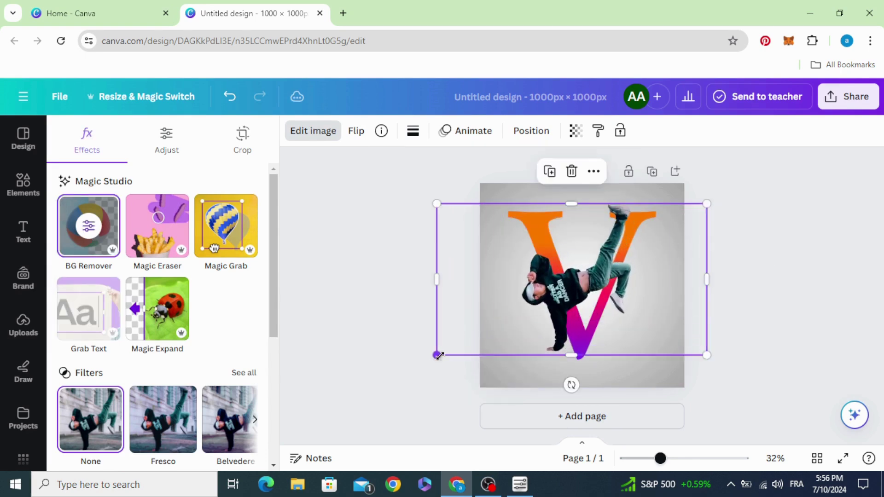
{"action": "left_click_drag", "start_coordinate": [565, 309], "coordinate": [571, 313]}
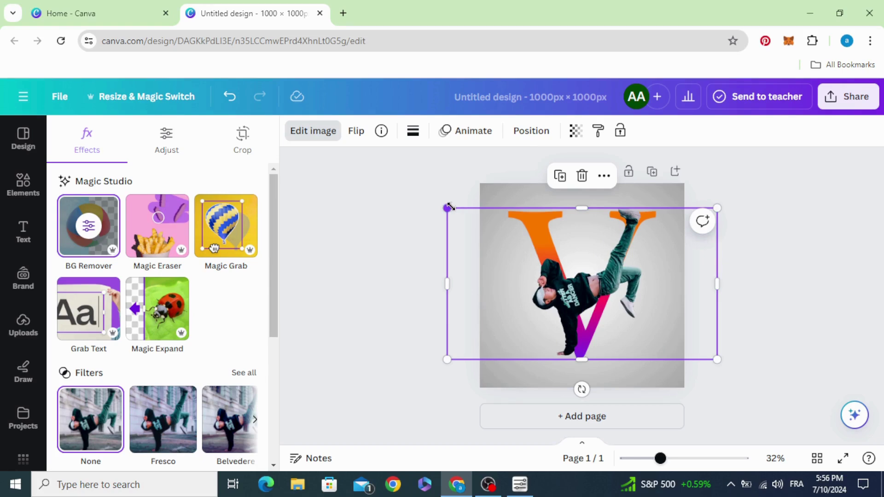
{"action": "left_click_drag", "start_coordinate": [447, 208], "coordinate": [425, 196]}
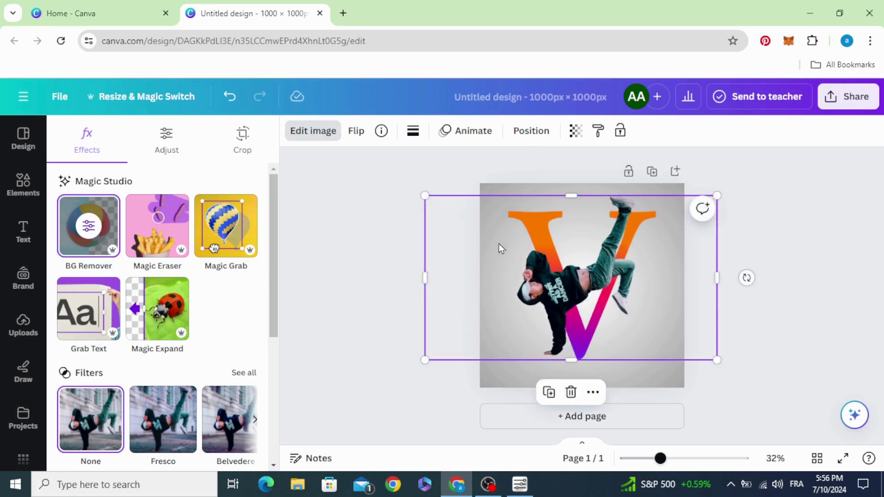
{"action": "left_click_drag", "start_coordinate": [502, 248], "coordinate": [497, 247]}
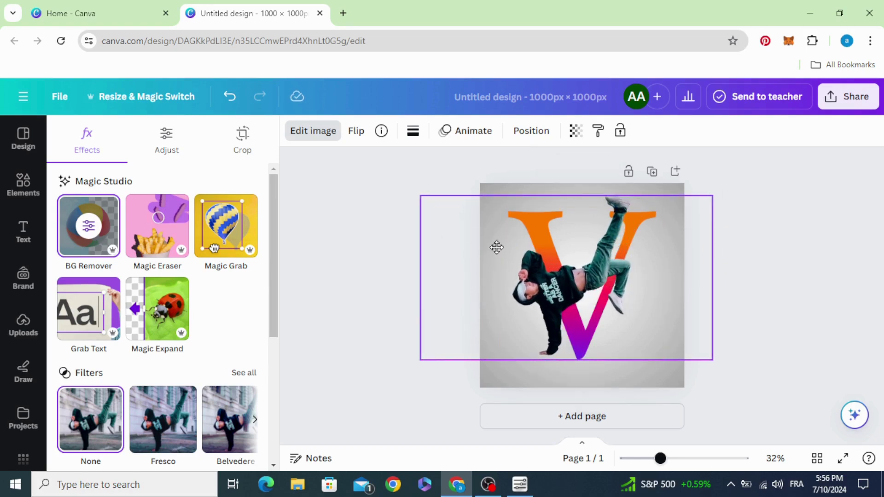
{"action": "right_click", "coordinate": [538, 268]}
{"action": "mouse_move", "coordinate": [579, 241]}
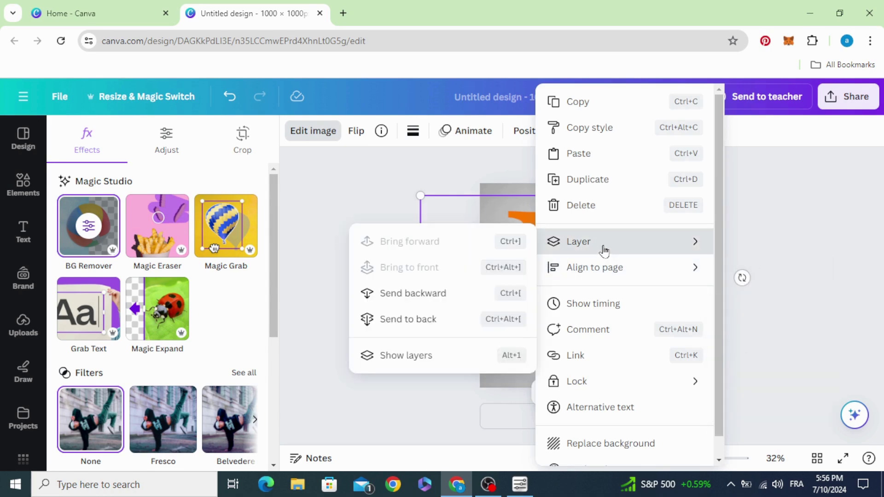
Send the dancer photo backward, behind the V.
{"action": "left_click", "coordinate": [457, 300]}
{"action": "left_click", "coordinate": [352, 296]}
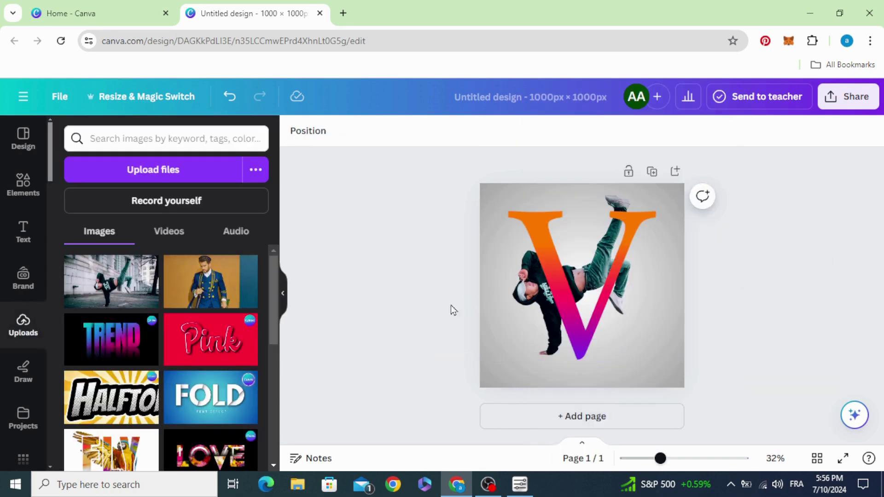
{"action": "left_click", "coordinate": [526, 309]}
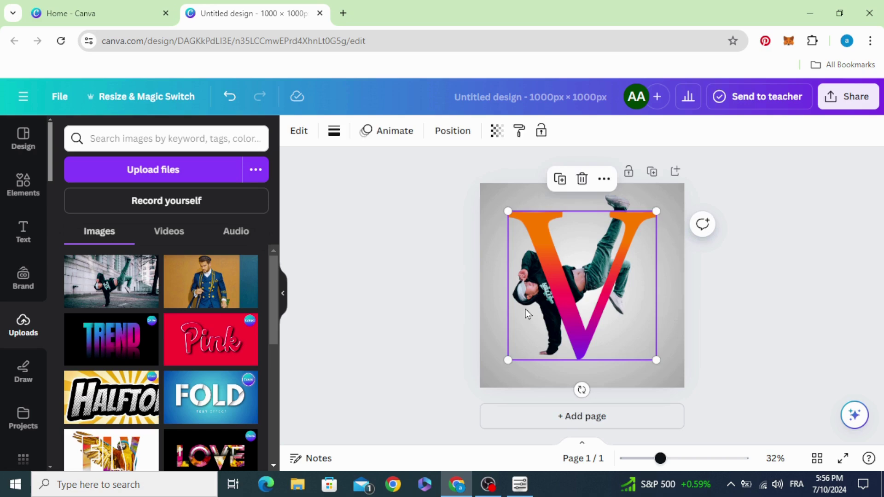
Duplicate the dancer, align the copy, and crop it to the raised-leg side.
{"action": "left_click", "coordinate": [484, 310]}
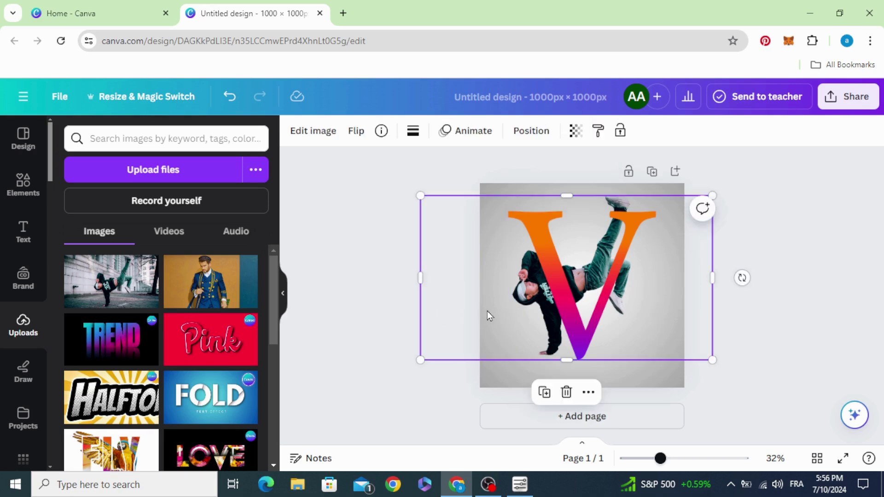
{"action": "left_click", "coordinate": [545, 391]}
{"action": "left_click_drag", "start_coordinate": [539, 333], "coordinate": [533, 331]}
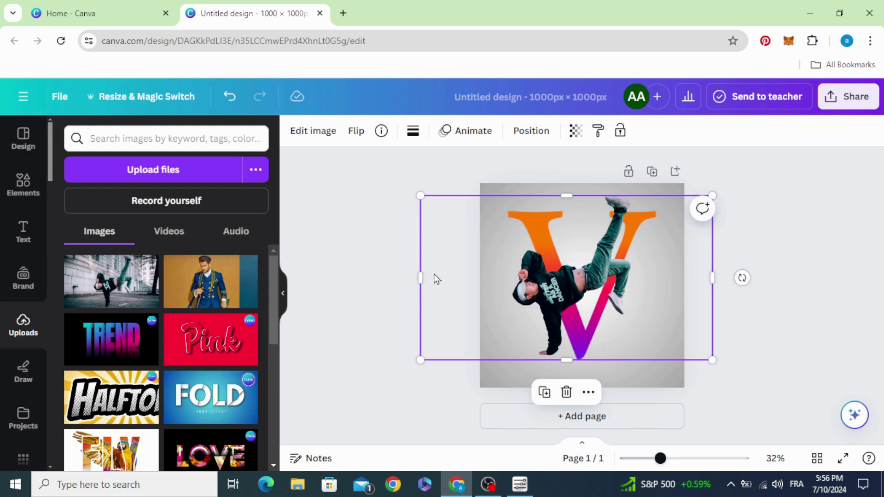
{"action": "left_click_drag", "start_coordinate": [424, 269], "coordinate": [589, 276]}
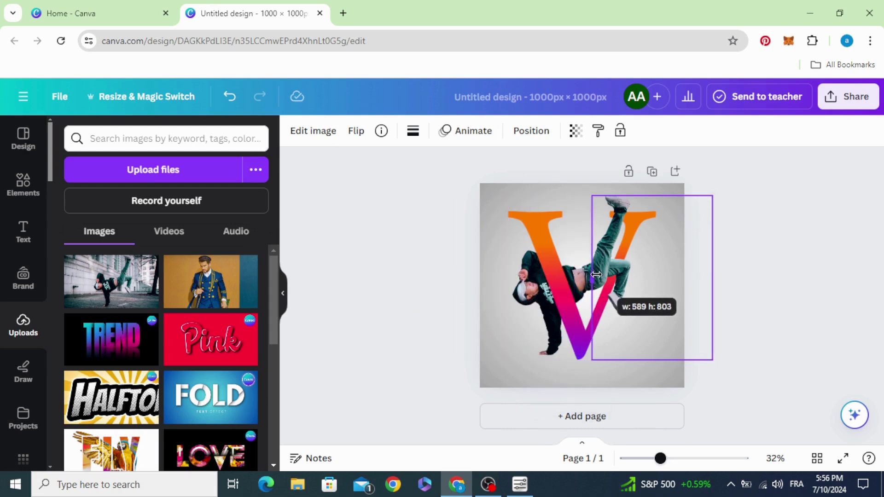
{"action": "left_click", "coordinate": [420, 290]}
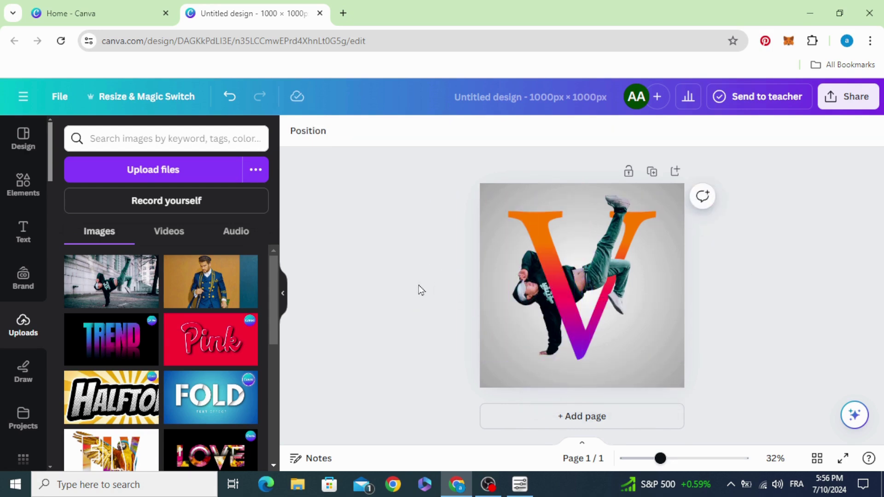
Add a shadow graphic from Elements and place it beneath the V's point.
{"action": "left_click", "coordinate": [23, 185]}
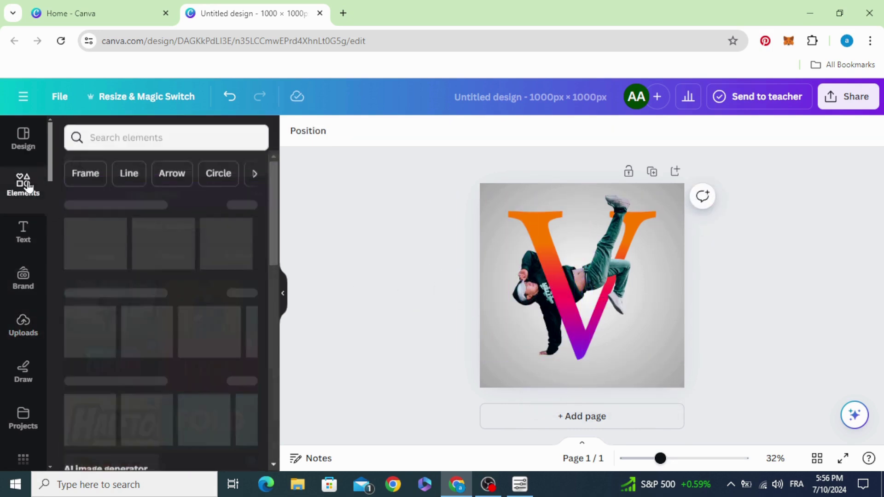
{"action": "left_click", "coordinate": [132, 141]}
{"action": "type", "text": "shadow"}
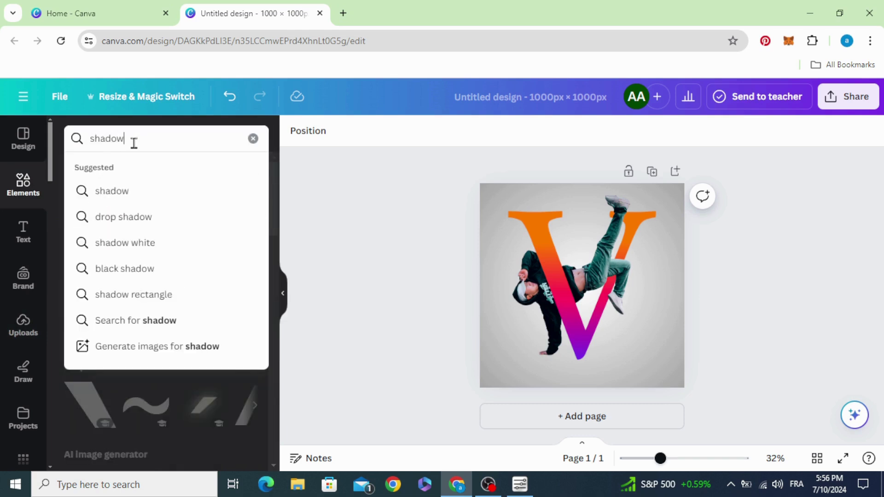
{"action": "key", "text": "Return"}
{"action": "left_click", "coordinate": [109, 170]}
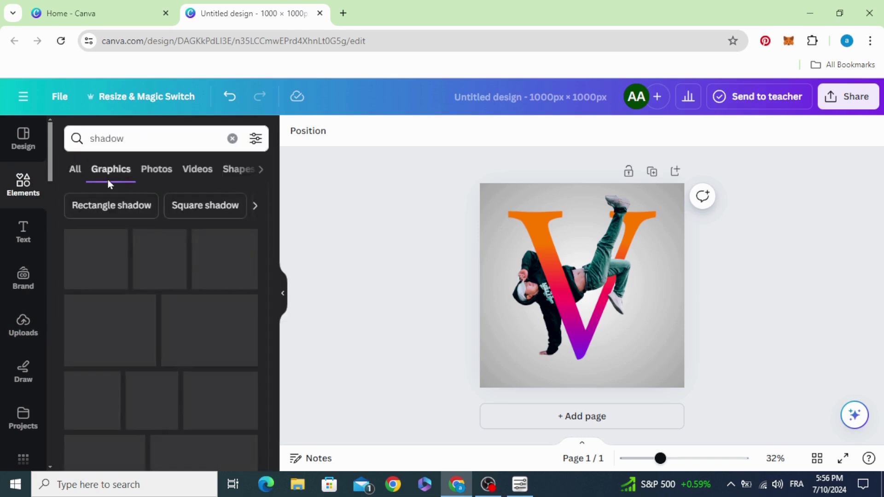
{"action": "left_click", "coordinate": [94, 262]}
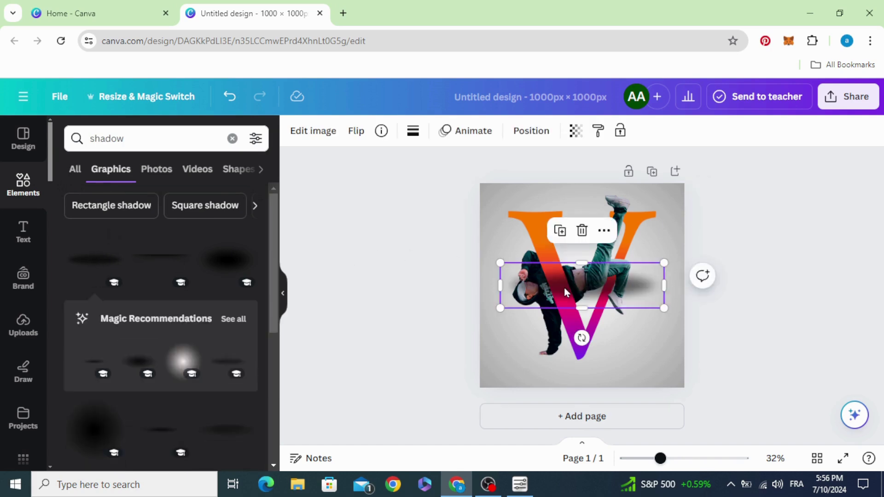
{"action": "left_click_drag", "start_coordinate": [567, 286], "coordinate": [559, 361]}
{"action": "left_click_drag", "start_coordinate": [492, 337], "coordinate": [566, 358]}
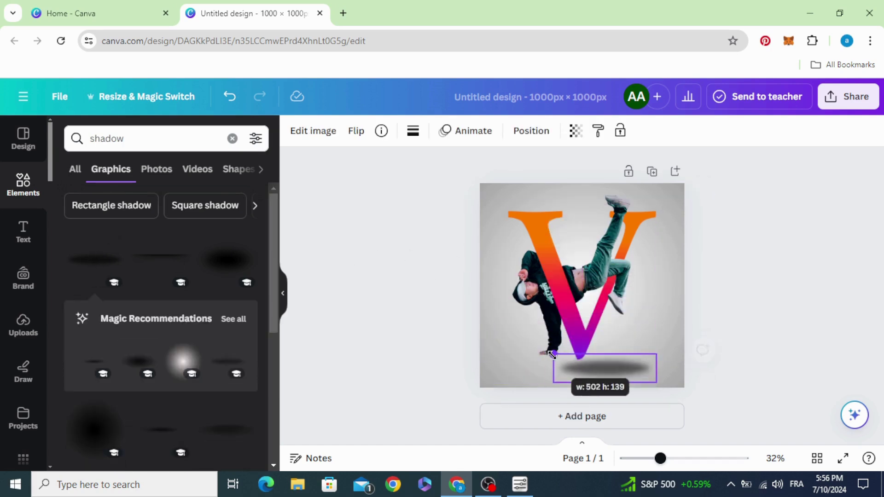
{"action": "left_click_drag", "start_coordinate": [609, 377], "coordinate": [575, 358]}
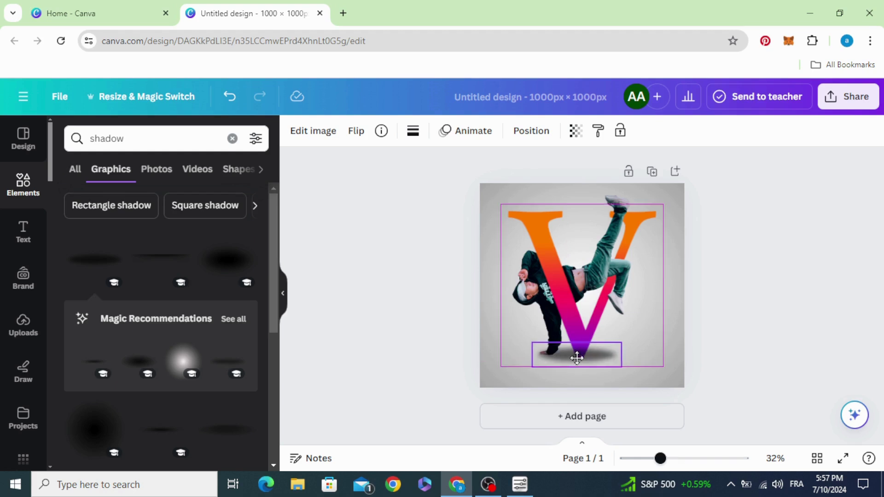
Shrink all elements together slightly and shift the group left and up.
{"action": "left_click_drag", "start_coordinate": [425, 166], "coordinate": [695, 414]}
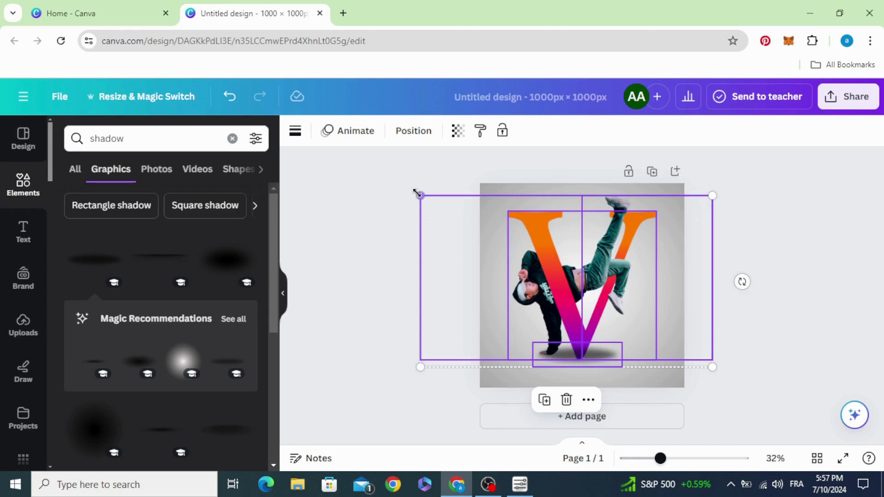
{"action": "left_click_drag", "start_coordinate": [419, 195], "coordinate": [458, 218]}
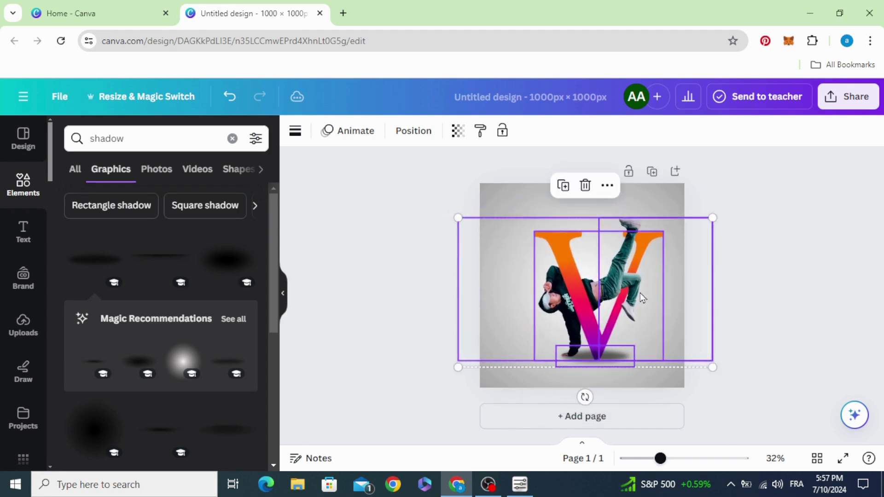
{"action": "left_click_drag", "start_coordinate": [641, 297], "coordinate": [603, 303]}
{"action": "left_click", "coordinate": [430, 269]}
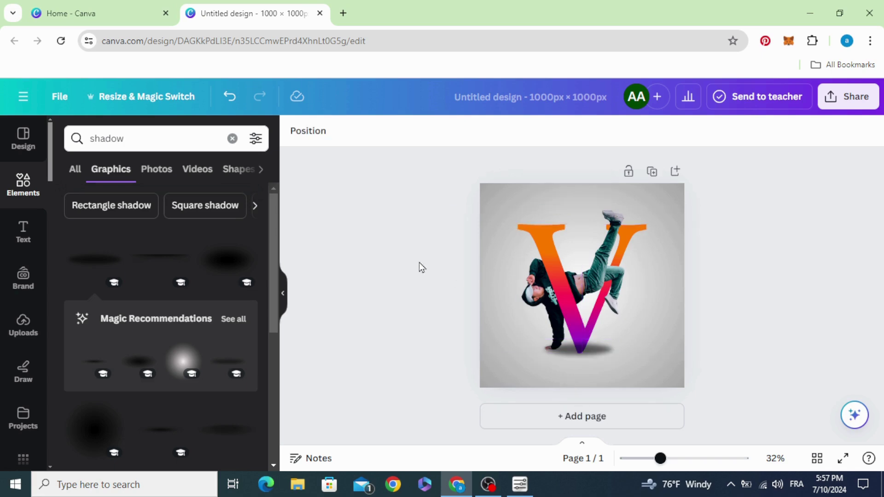
Add a circle shape, resize it and place it on the top-right edge.
{"action": "left_click", "coordinate": [23, 184]}
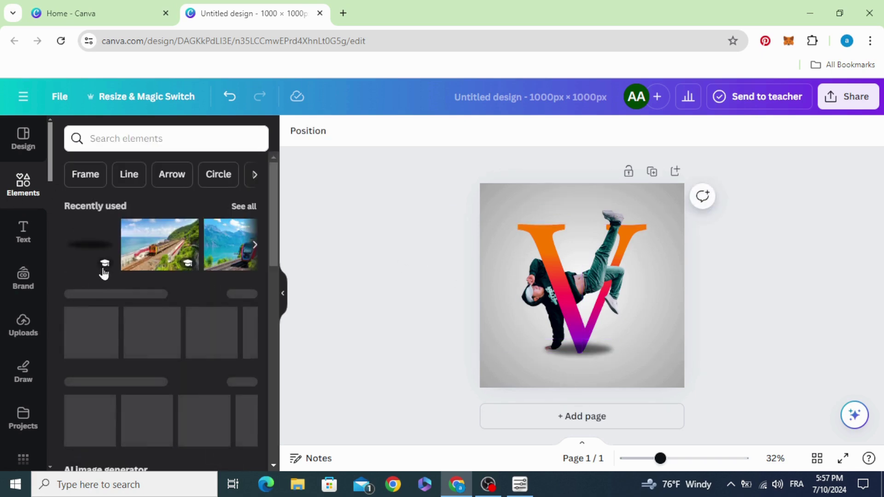
{"action": "scroll", "coordinate": [128, 290], "scroll_direction": "down", "scroll_amount": 1}
{"action": "scroll", "coordinate": [128, 290], "scroll_direction": "up", "scroll_amount": 1}
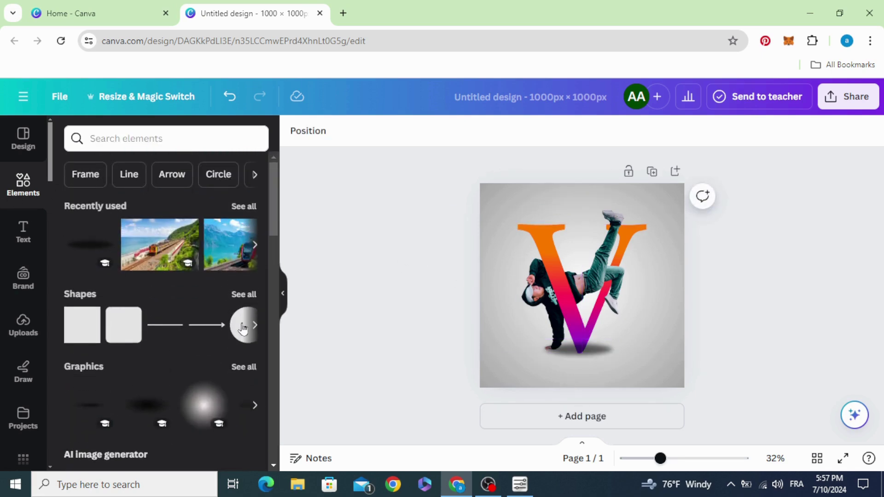
{"action": "left_click", "coordinate": [237, 327]}
{"action": "mouse_move", "coordinate": [573, 293]}
{"action": "left_mouse_down"}
{"action": "mouse_move", "coordinate": [690, 225]}
{"action": "mouse_move", "coordinate": [677, 208]}
{"action": "left_mouse_up"}
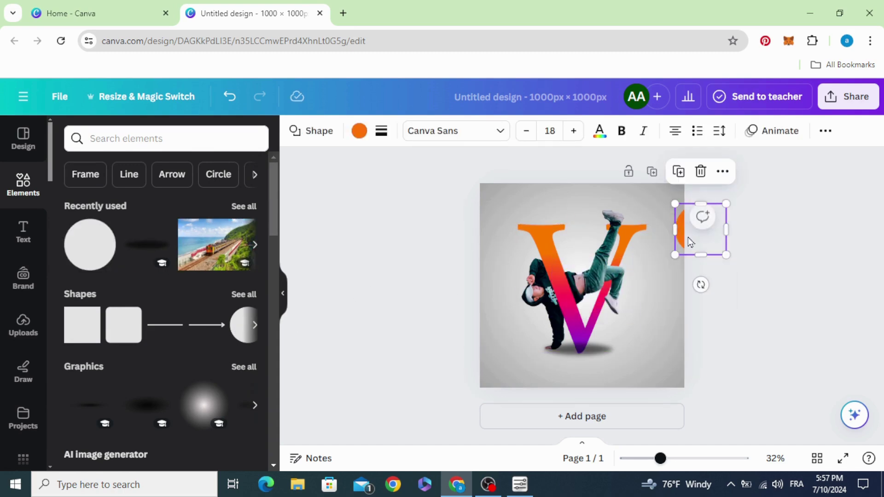
{"action": "left_click_drag", "start_coordinate": [689, 237], "coordinate": [683, 228]}
Duplicate the circle to the top-left edge and fill it pink-red.
{"action": "left_click", "coordinate": [673, 278]}
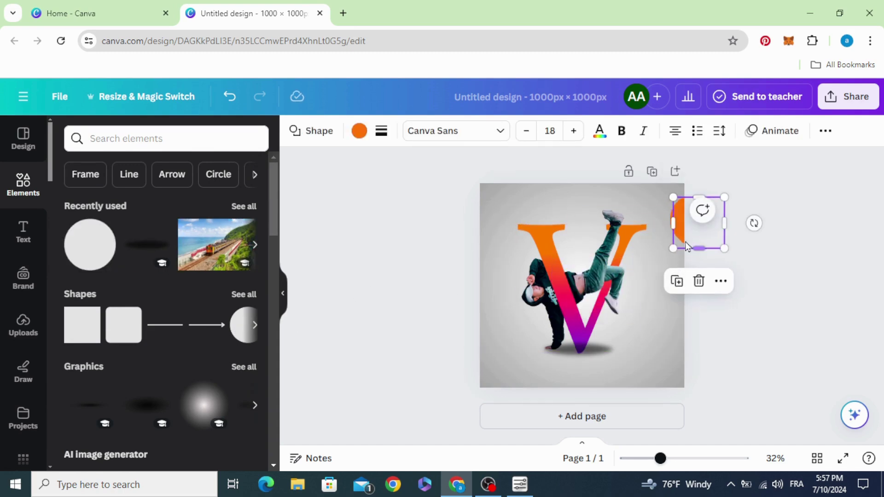
{"action": "left_click_drag", "start_coordinate": [618, 234], "coordinate": [485, 220]}
{"action": "left_click", "coordinate": [359, 130]}
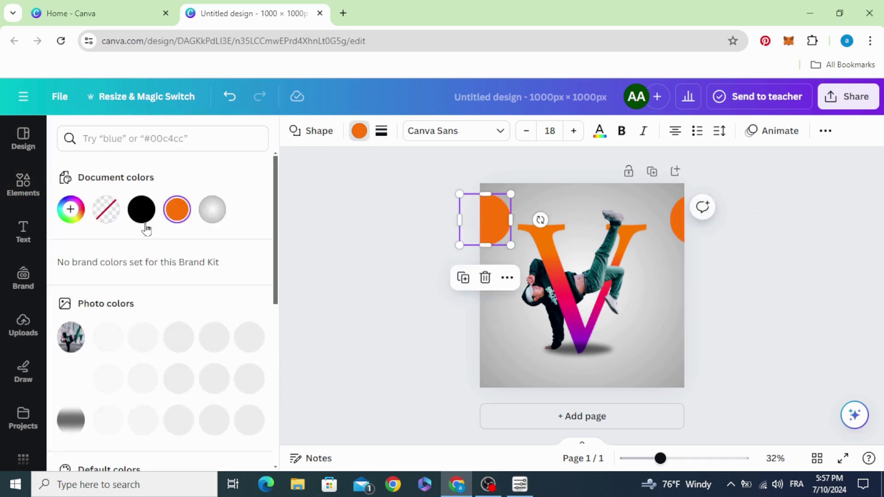
{"action": "left_click", "coordinate": [212, 373]}
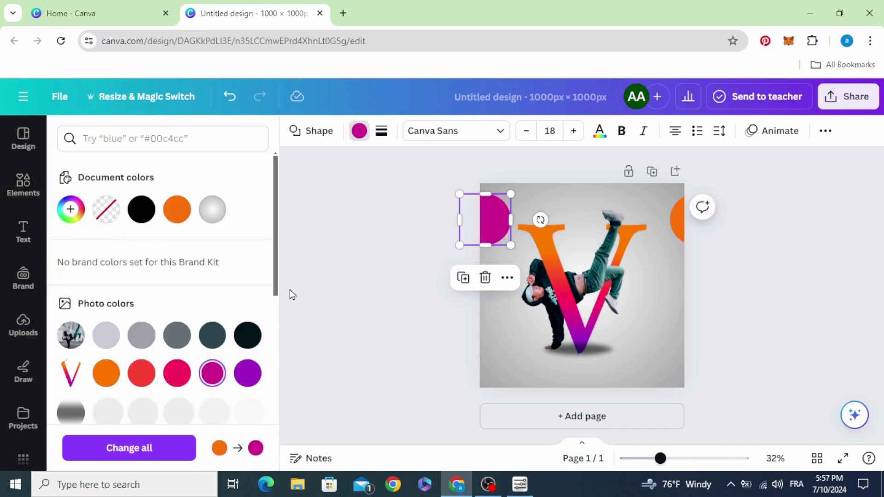
{"action": "left_click", "coordinate": [178, 373]}
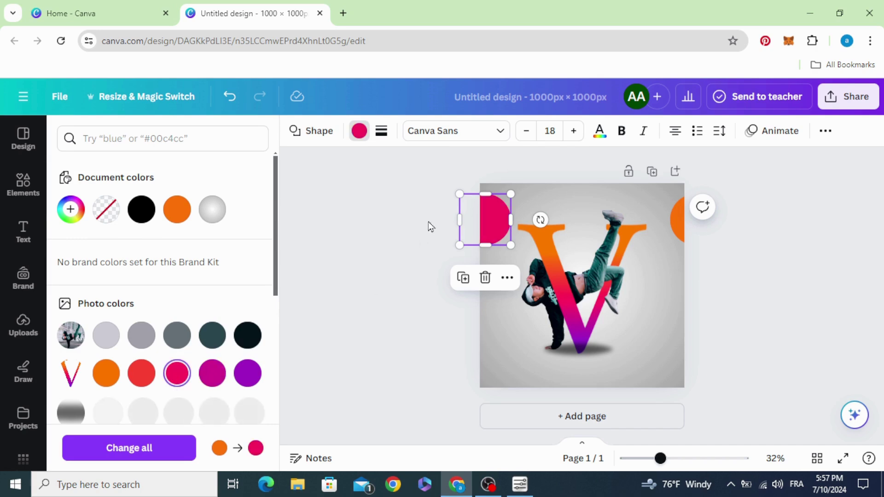
Duplicate it to the lower right as an unfilled ring with a thick border.
{"action": "left_click", "coordinate": [463, 277]}
{"action": "left_click_drag", "start_coordinate": [493, 221], "coordinate": [678, 343]}
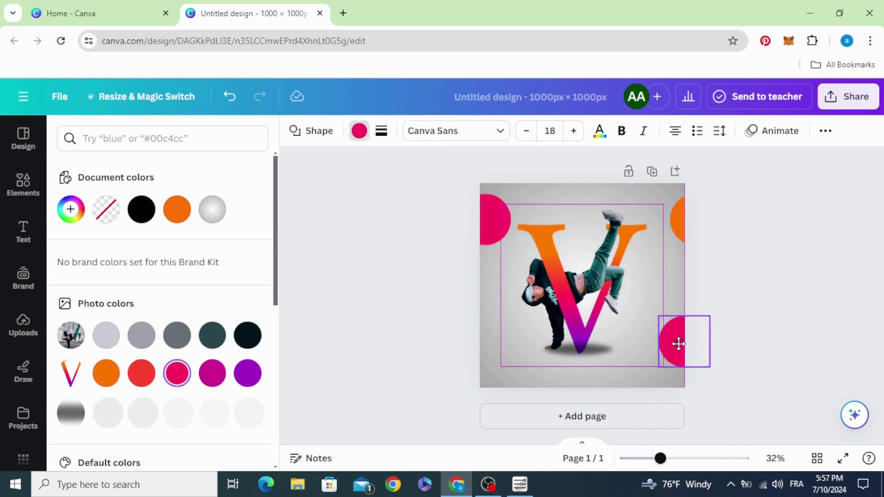
{"action": "left_click", "coordinate": [382, 131]}
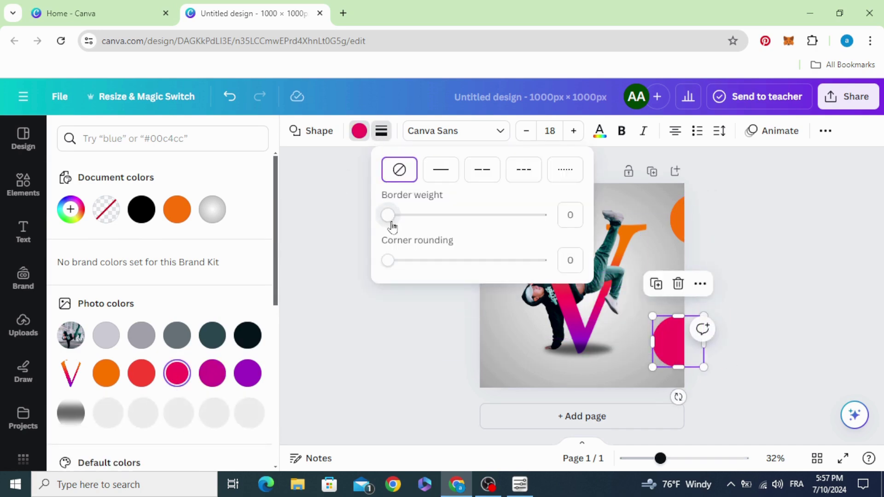
{"action": "mouse_move", "coordinate": [389, 216]}
{"action": "left_mouse_down"}
{"action": "mouse_move", "coordinate": [481, 228]}
{"action": "mouse_move", "coordinate": [471, 215]}
{"action": "left_mouse_up"}
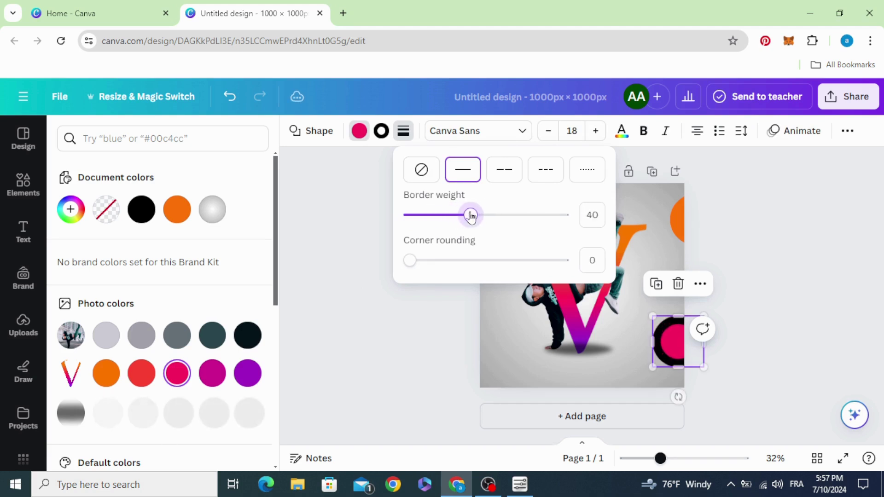
{"action": "left_click", "coordinate": [106, 209]}
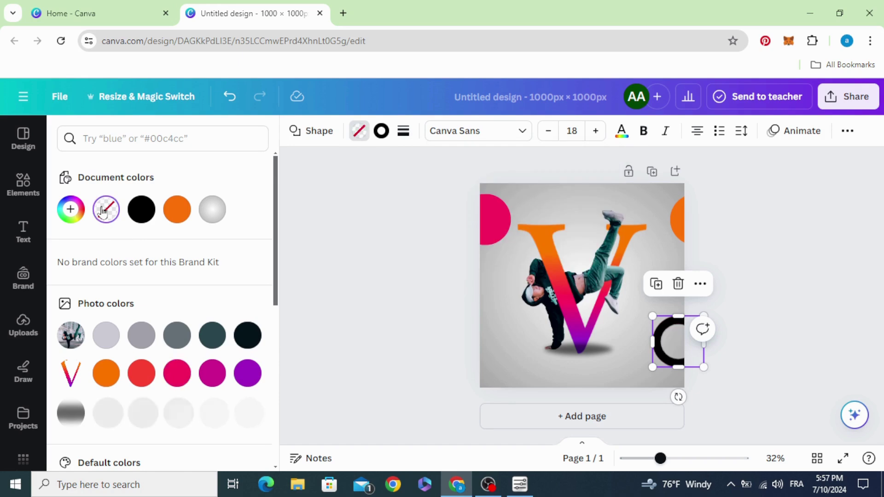
Colour the ring's border orange and move it to the bottom-right corner.
{"action": "left_click", "coordinate": [381, 132]}
{"action": "left_click", "coordinate": [176, 210]}
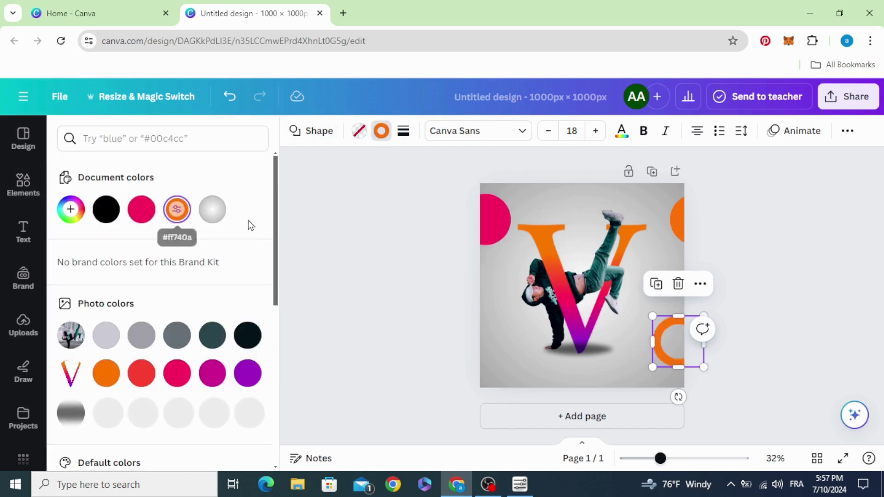
{"action": "left_click", "coordinate": [378, 284]}
{"action": "mouse_move", "coordinate": [674, 350]}
{"action": "left_mouse_down"}
{"action": "mouse_move", "coordinate": [697, 379]}
{"action": "mouse_move", "coordinate": [502, 361]}
{"action": "left_mouse_up"}
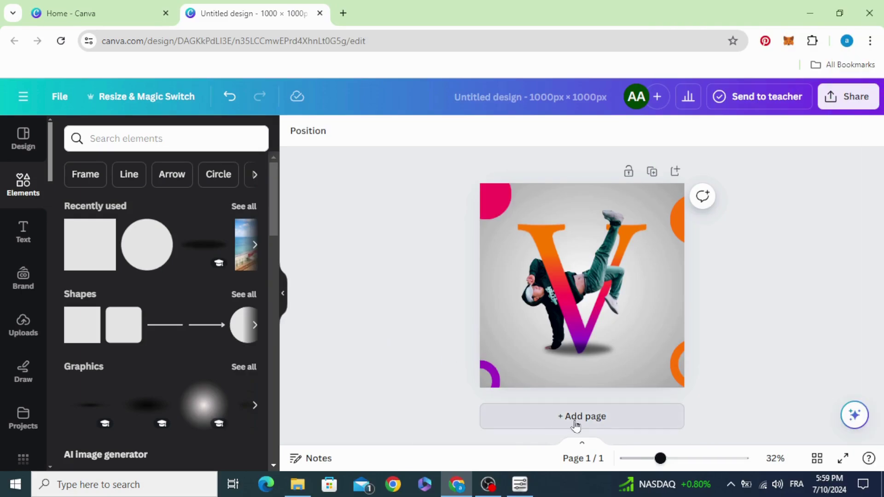
Add a second page with a white background.
{"action": "left_click", "coordinate": [580, 417]}
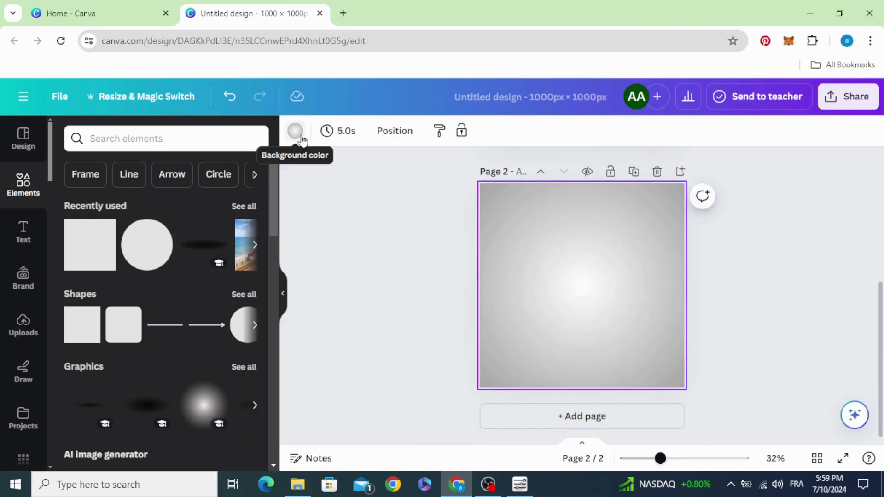
{"action": "left_click", "coordinate": [295, 131]}
{"action": "scroll", "coordinate": [241, 287], "scroll_direction": "down", "scroll_amount": 2}
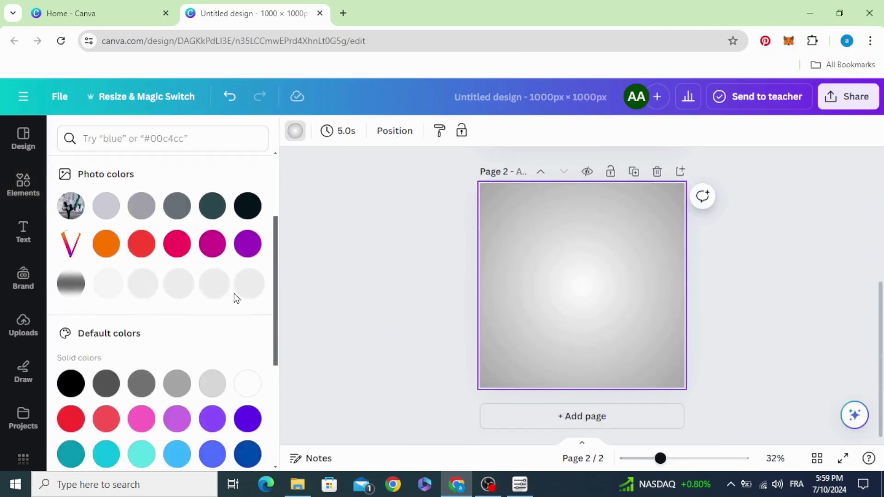
{"action": "left_click", "coordinate": [246, 384]}
{"action": "left_click", "coordinate": [413, 304]}
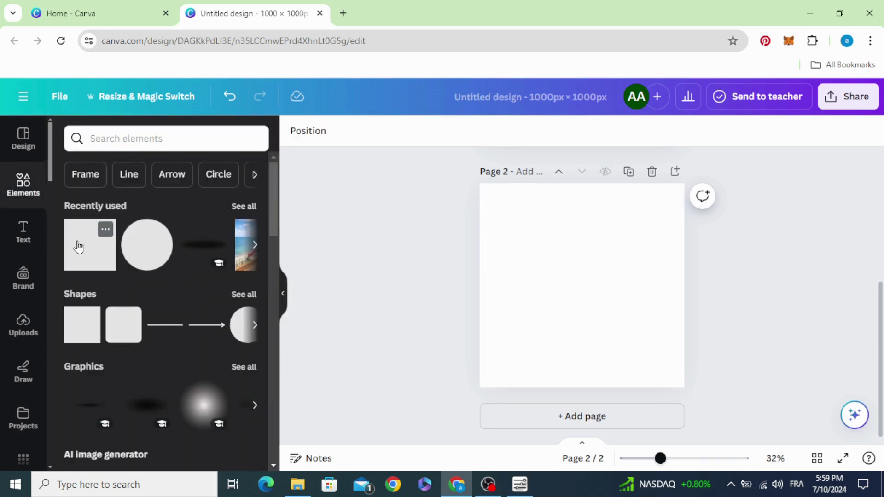
Add a square to page 2, stretch it large, fill it black and centre it.
{"action": "left_click", "coordinate": [89, 319]}
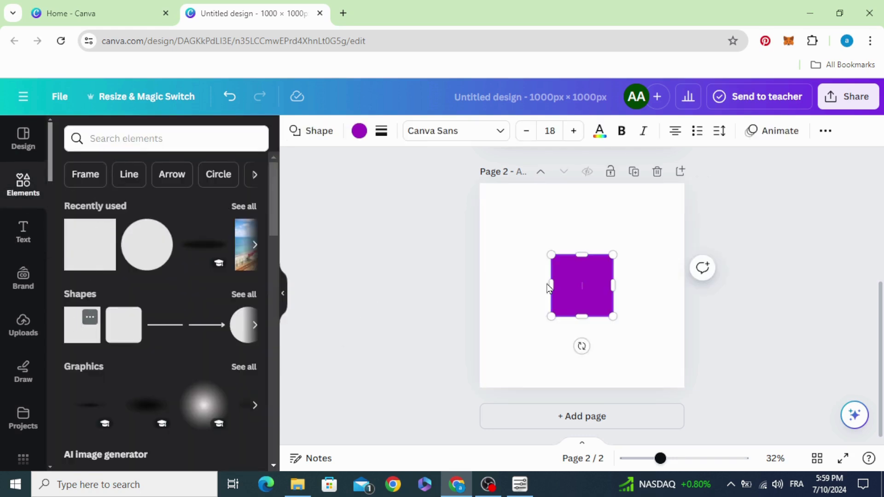
{"action": "mouse_move", "coordinate": [562, 289]}
{"action": "left_mouse_down"}
{"action": "mouse_move", "coordinate": [505, 233]}
{"action": "mouse_move", "coordinate": [665, 237]}
{"action": "left_mouse_up"}
{"action": "left_click_drag", "start_coordinate": [579, 262], "coordinate": [579, 375]}
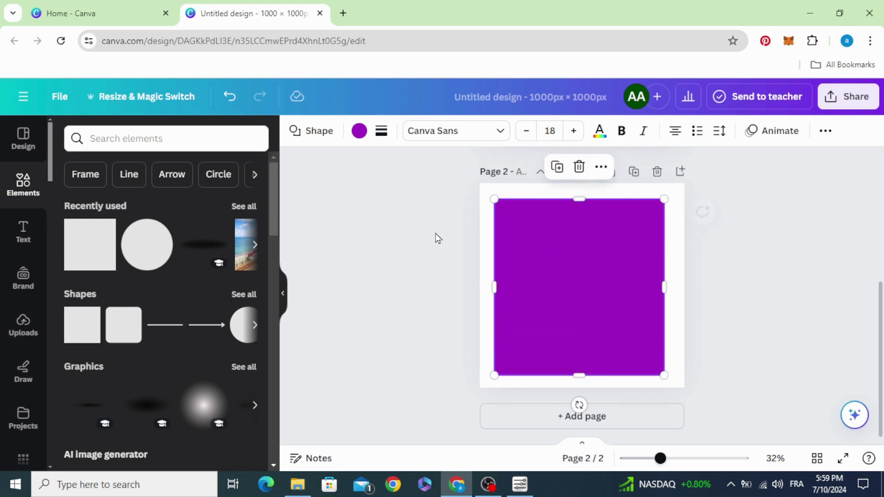
{"action": "left_click", "coordinate": [360, 131]}
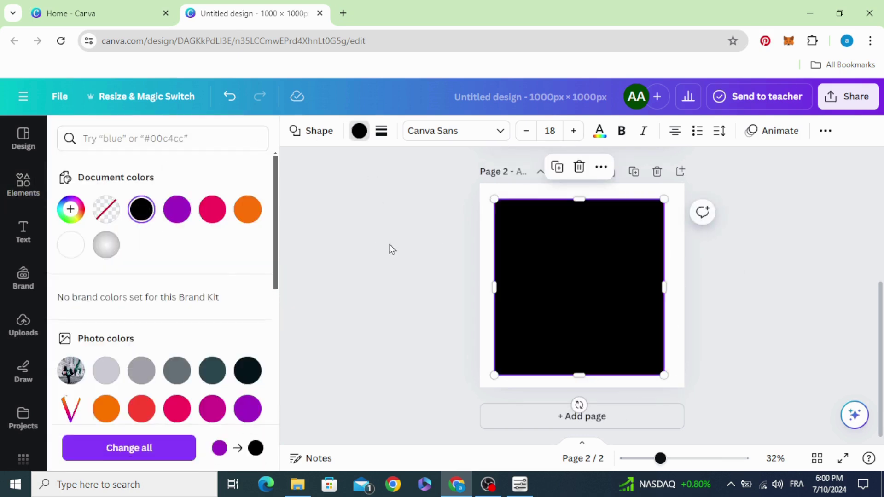
{"action": "left_click", "coordinate": [529, 285]}
{"action": "left_click_drag", "start_coordinate": [583, 199], "coordinate": [582, 209]}
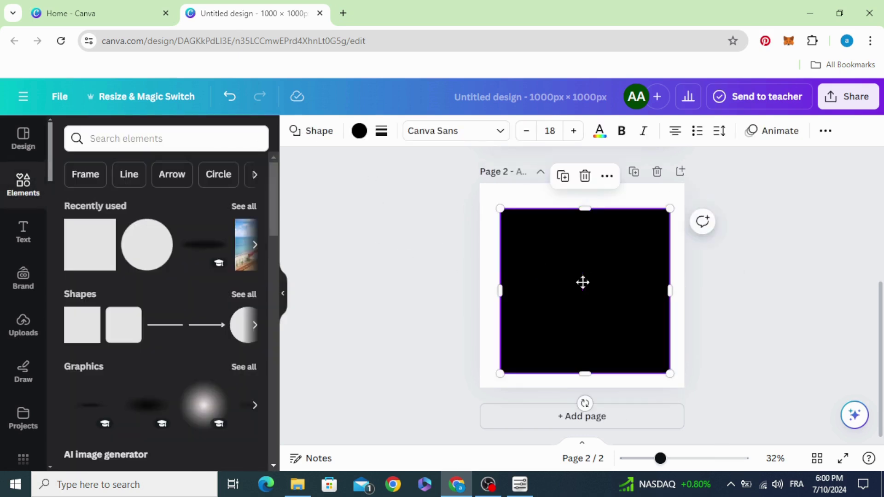
{"action": "left_click_drag", "start_coordinate": [582, 282], "coordinate": [580, 278]}
{"action": "left_click_drag", "start_coordinate": [590, 347], "coordinate": [590, 339]}
{"action": "left_click_drag", "start_coordinate": [584, 274], "coordinate": [583, 280]}
Add a white Anton heading to page 2 and place it on the black square.
{"action": "left_click", "coordinate": [25, 230]}
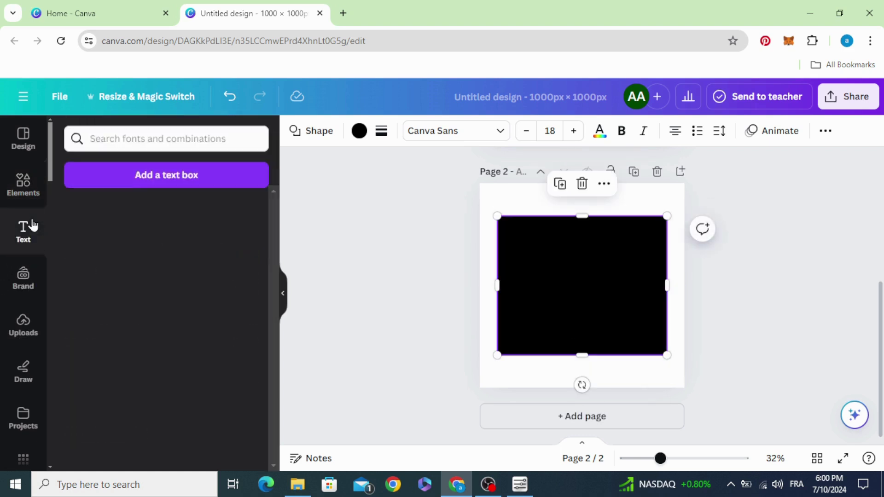
{"action": "left_click", "coordinate": [131, 252]}
{"action": "left_click", "coordinate": [526, 331]}
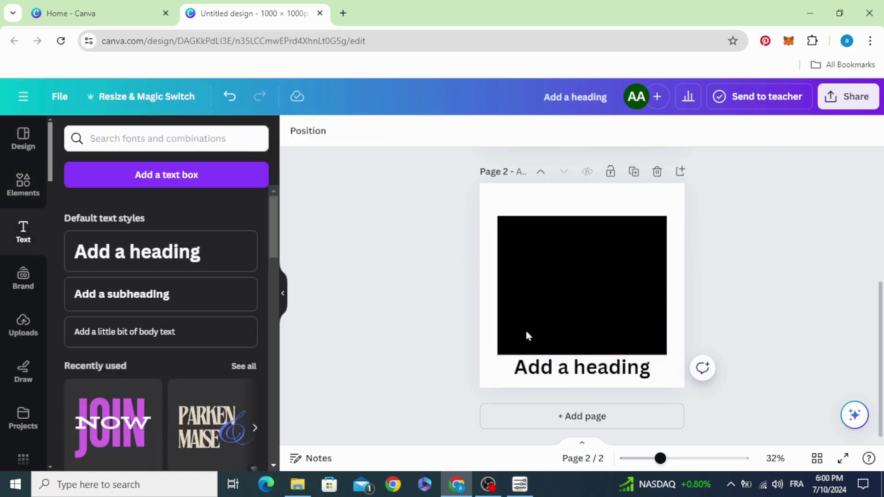
{"action": "left_click_drag", "start_coordinate": [559, 363], "coordinate": [529, 314]}
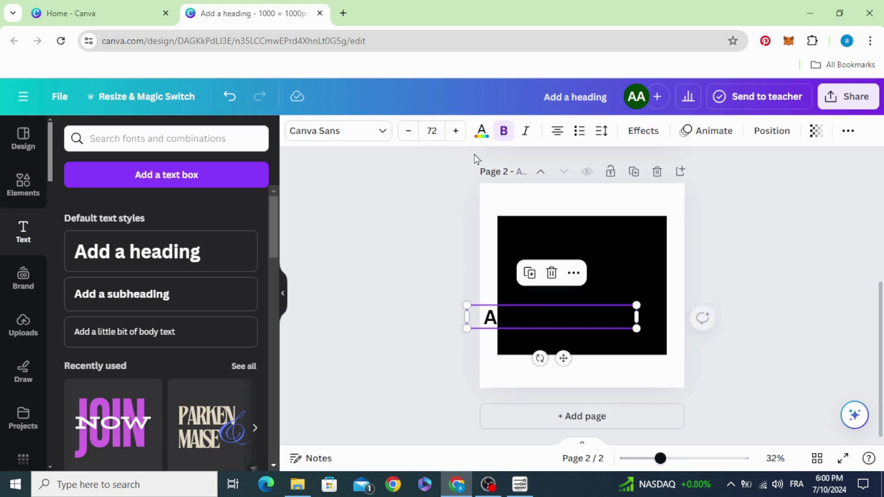
{"action": "left_click", "coordinate": [482, 130]}
{"action": "left_click", "coordinate": [248, 210]}
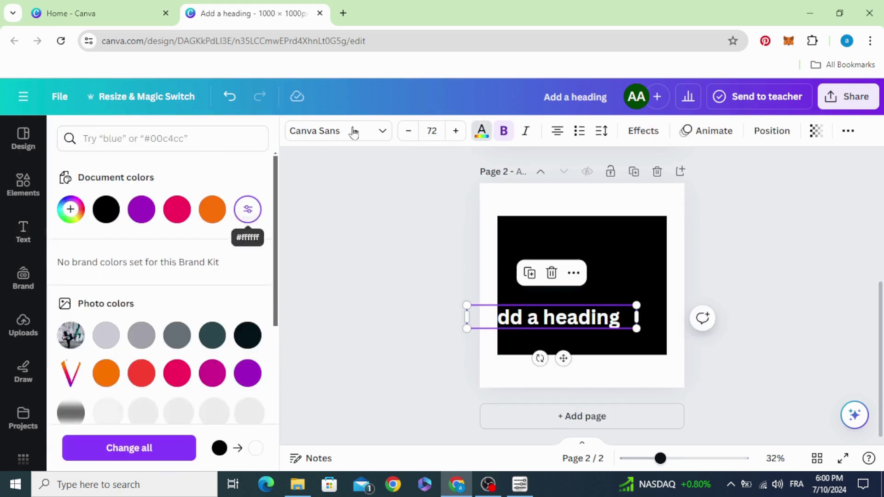
{"action": "left_click", "coordinate": [363, 130]}
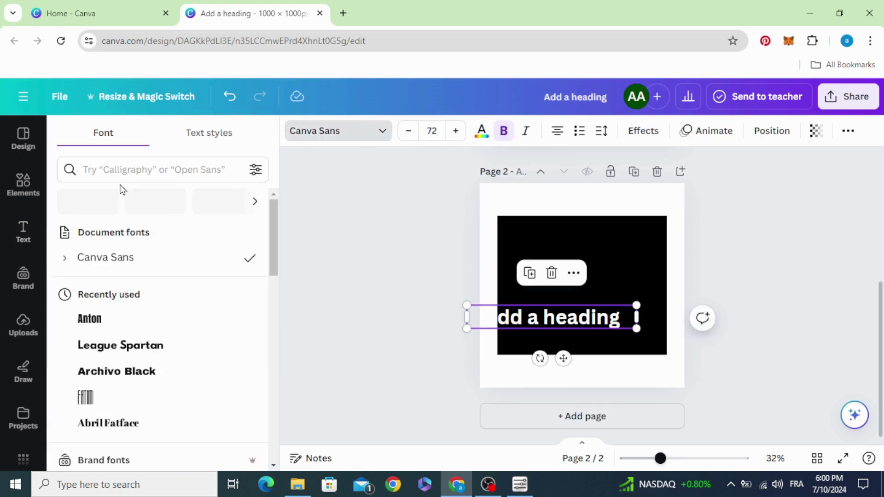
{"action": "left_click", "coordinate": [149, 321]}
{"action": "left_click", "coordinate": [363, 275]}
{"action": "left_click_drag", "start_coordinate": [516, 317], "coordinate": [552, 298]}
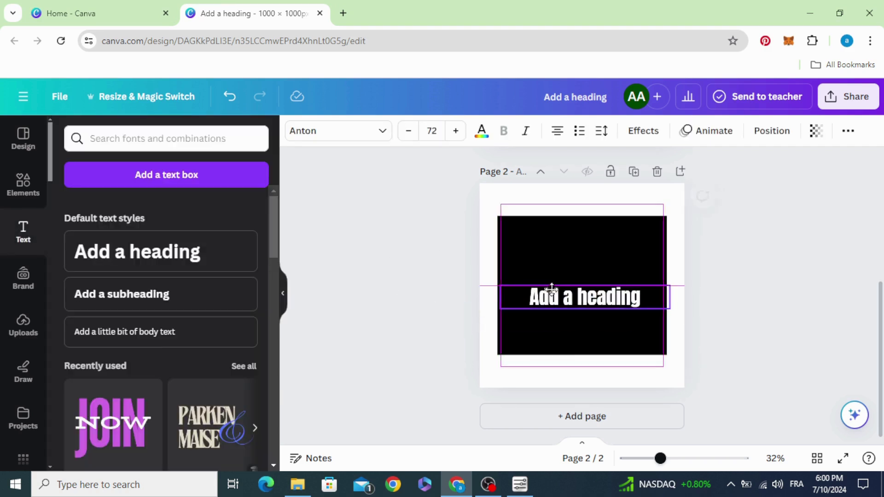
Change the heading to italic DANCE text, narrowed and centred on the page.
{"action": "double_click", "coordinate": [550, 296]}
{"action": "type", "text": "DA"}
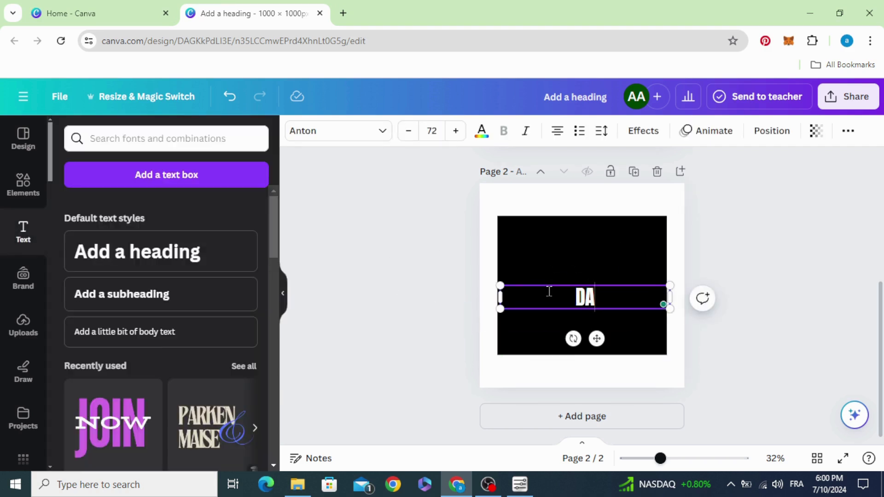
{"action": "type", "text": "NCE"}
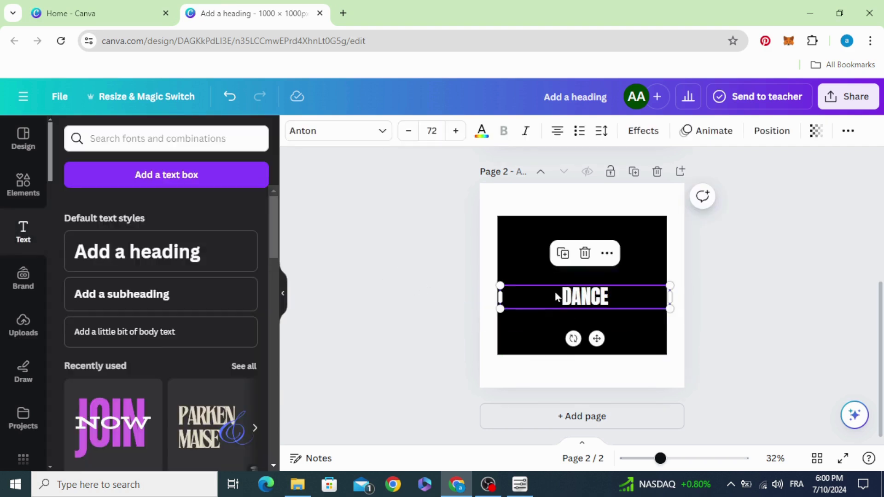
{"action": "mouse_move", "coordinate": [500, 297]}
{"action": "left_mouse_down"}
{"action": "mouse_move", "coordinate": [603, 298]}
{"action": "mouse_move", "coordinate": [529, 338]}
{"action": "left_mouse_up"}
{"action": "left_click_drag", "start_coordinate": [574, 311], "coordinate": [558, 297]}
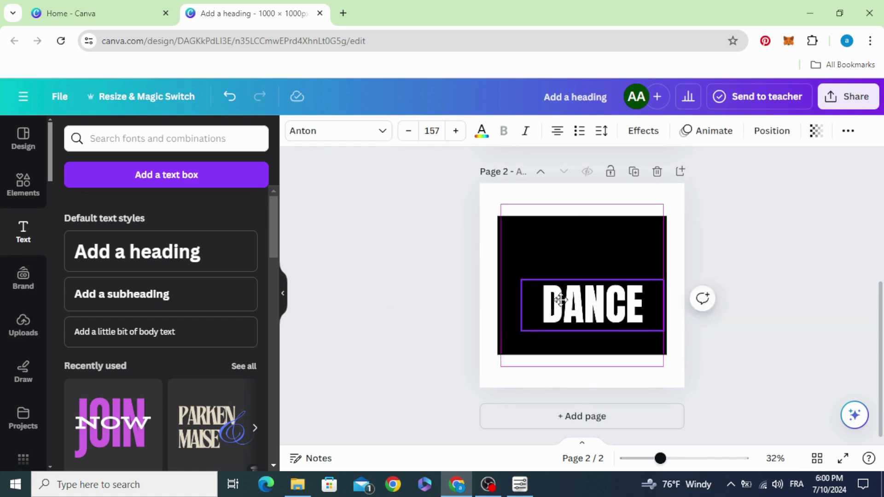
{"action": "left_click", "coordinate": [529, 131]}
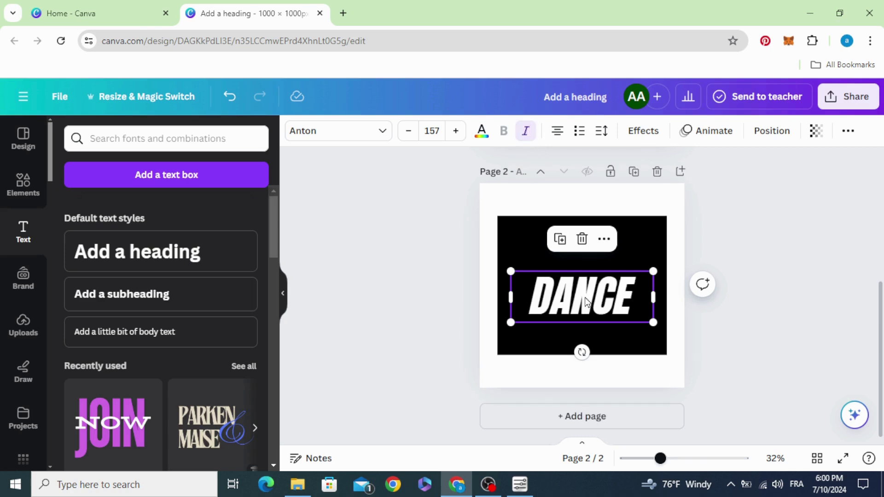
Enlarge the DANCE text and tilt it to about -10° across the square.
{"action": "left_click_drag", "start_coordinate": [585, 301], "coordinate": [562, 284]}
{"action": "mouse_move", "coordinate": [628, 305]}
{"action": "left_mouse_down"}
{"action": "mouse_move", "coordinate": [680, 342]}
{"action": "mouse_move", "coordinate": [618, 292]}
{"action": "left_mouse_up"}
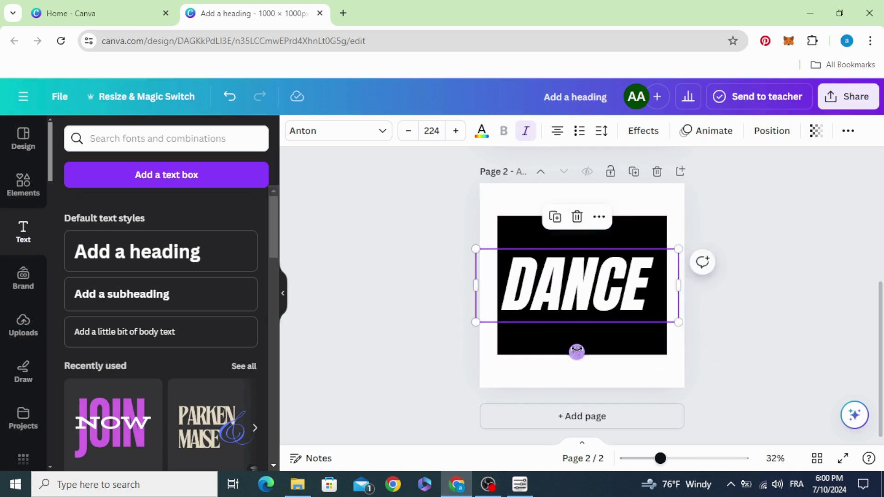
{"action": "left_click_drag", "start_coordinate": [576, 351], "coordinate": [593, 356]}
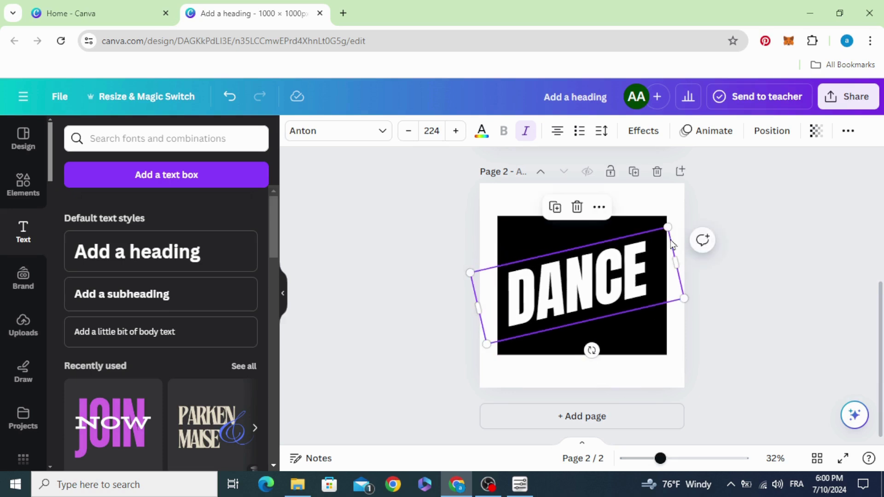
{"action": "left_click_drag", "start_coordinate": [667, 228], "coordinate": [685, 217]}
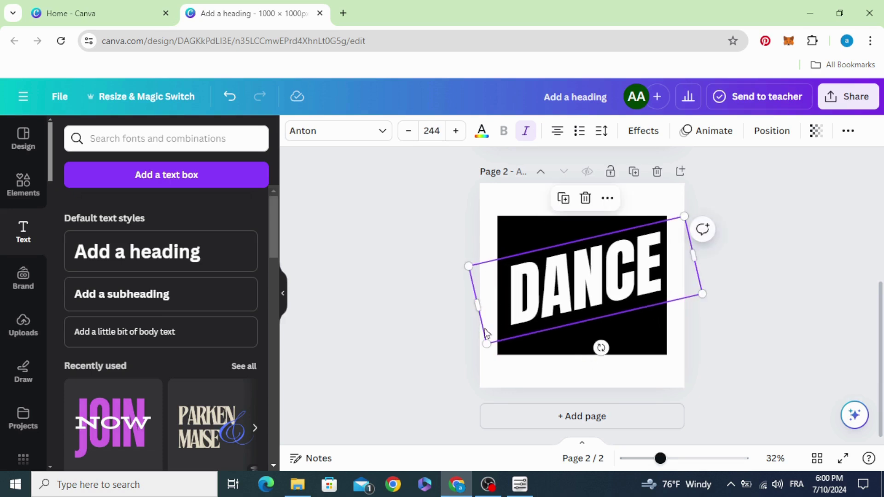
{"action": "left_click_drag", "start_coordinate": [486, 343], "coordinate": [479, 348]}
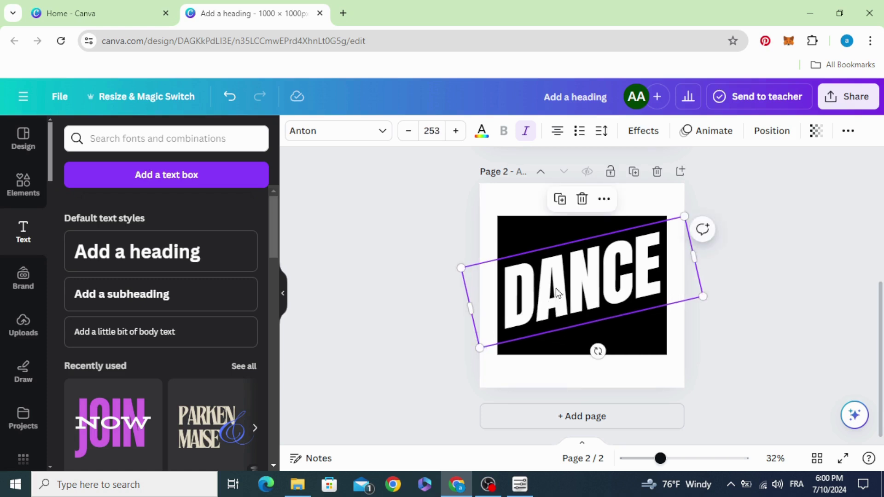
Download only page 2 as an enlarged 2125 × 2125 px PNG.
{"action": "left_click", "coordinate": [377, 298]}
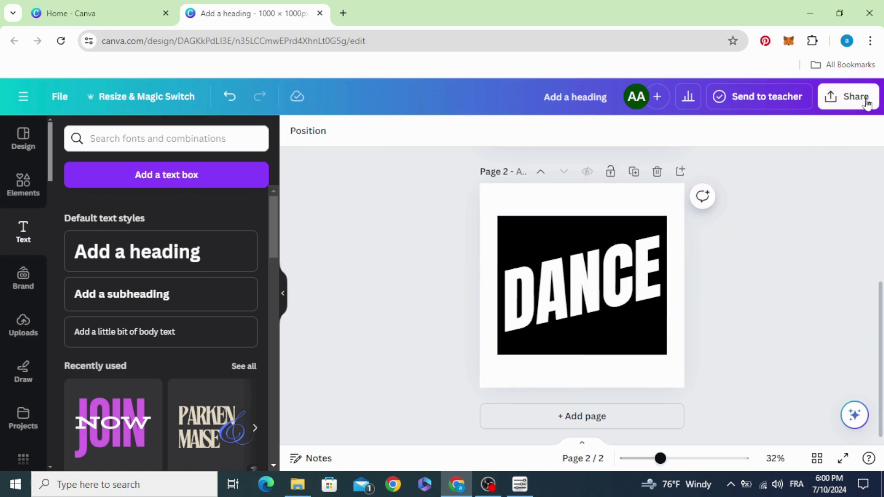
{"action": "left_click", "coordinate": [849, 97]}
{"action": "scroll", "coordinate": [794, 241], "scroll_direction": "down", "scroll_amount": 2}
{"action": "left_click", "coordinate": [763, 313]}
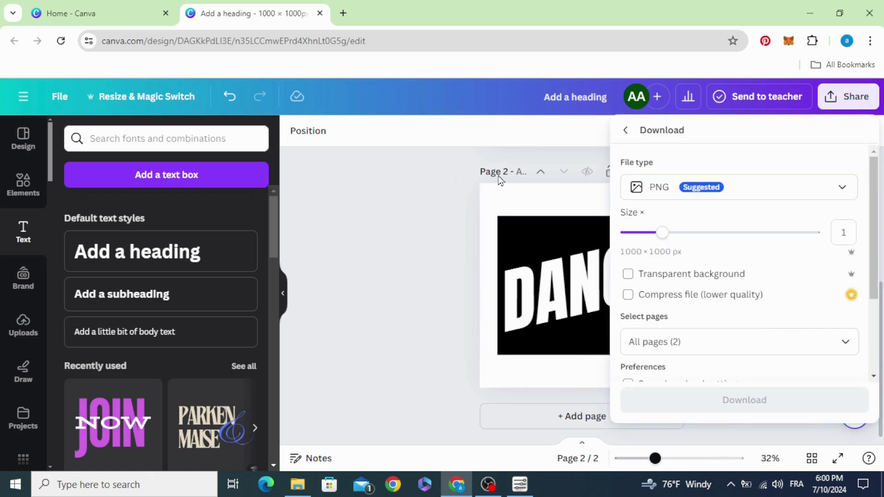
{"action": "left_click", "coordinate": [717, 341]}
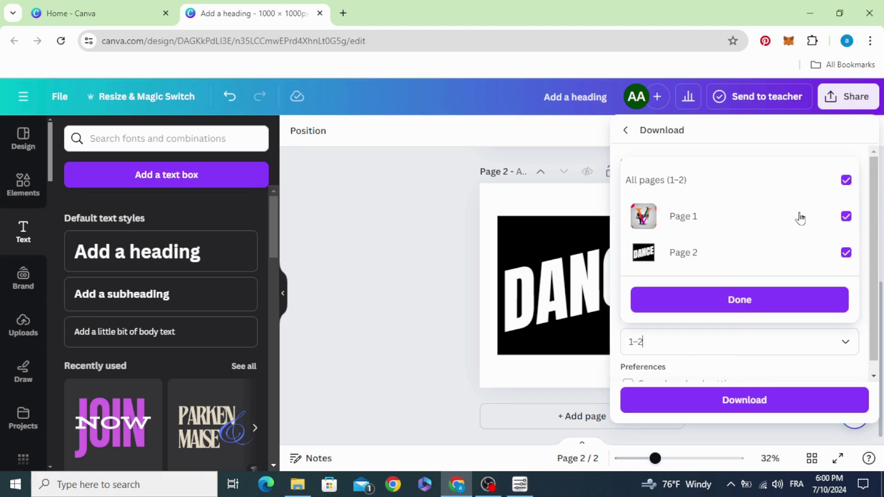
{"action": "left_click", "coordinate": [846, 180]}
{"action": "left_click", "coordinate": [846, 252]}
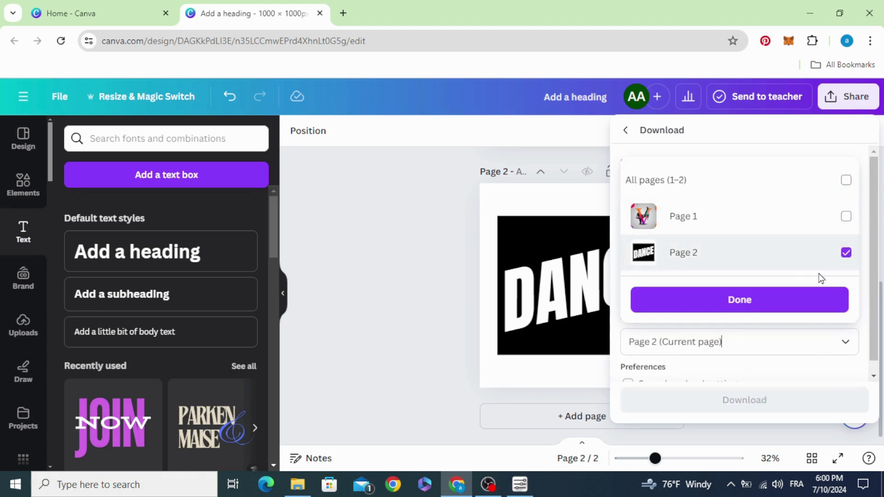
{"action": "left_click", "coordinate": [764, 305]}
{"action": "left_click_drag", "start_coordinate": [663, 241], "coordinate": [742, 242]}
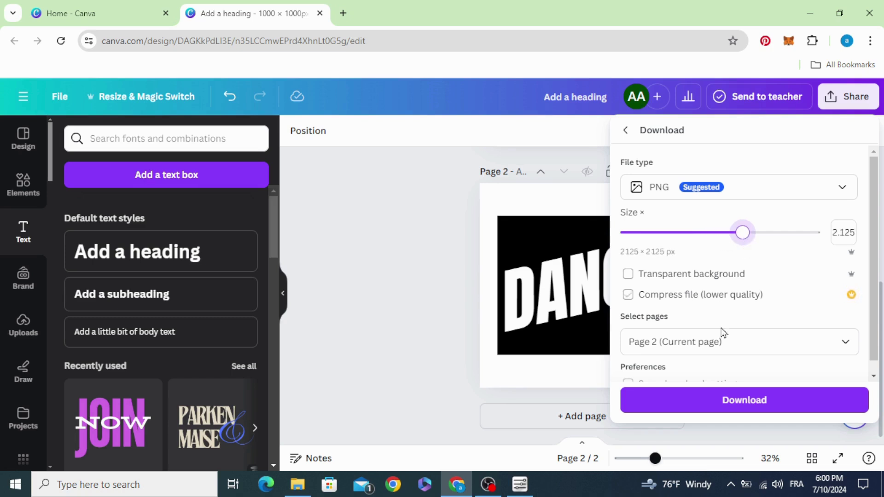
{"action": "left_click", "coordinate": [737, 401]}
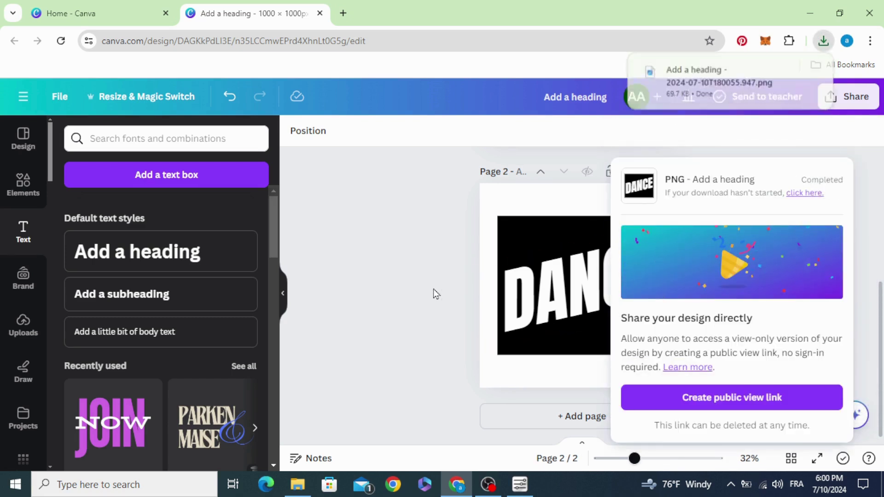
{"action": "left_click", "coordinate": [433, 293]}
Add the downloaded DANCE PNG from Chrome's download history to Canva uploads.
{"action": "left_click", "coordinate": [823, 41]}
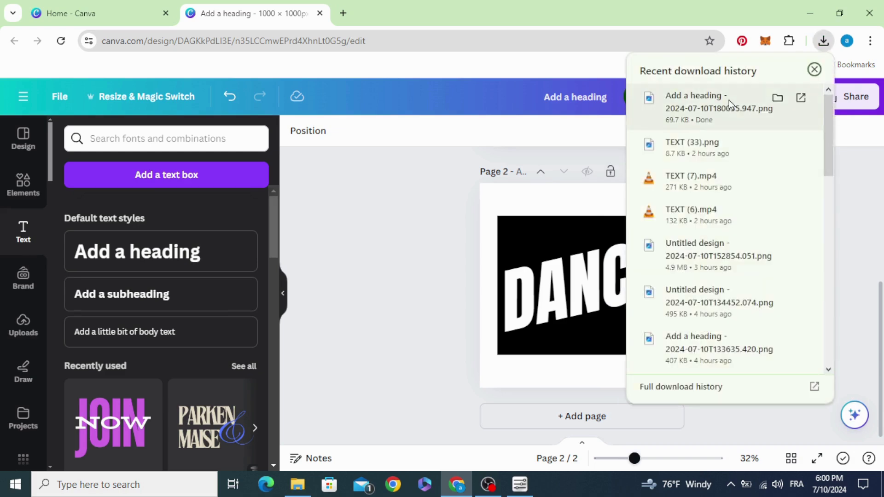
{"action": "left_click_drag", "start_coordinate": [698, 102], "coordinate": [168, 301]}
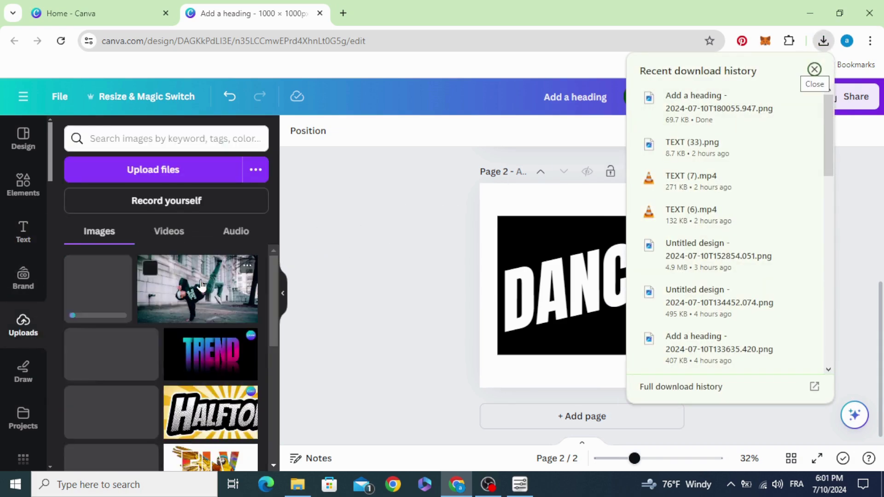
{"action": "left_click", "coordinate": [405, 320]}
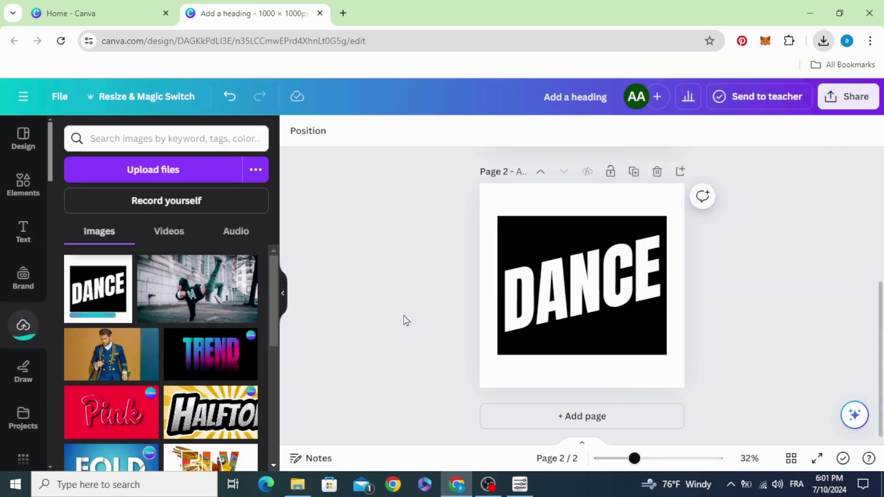
Add a third page and fill it with the uploaded DANCE image.
{"action": "left_click", "coordinate": [545, 418]}
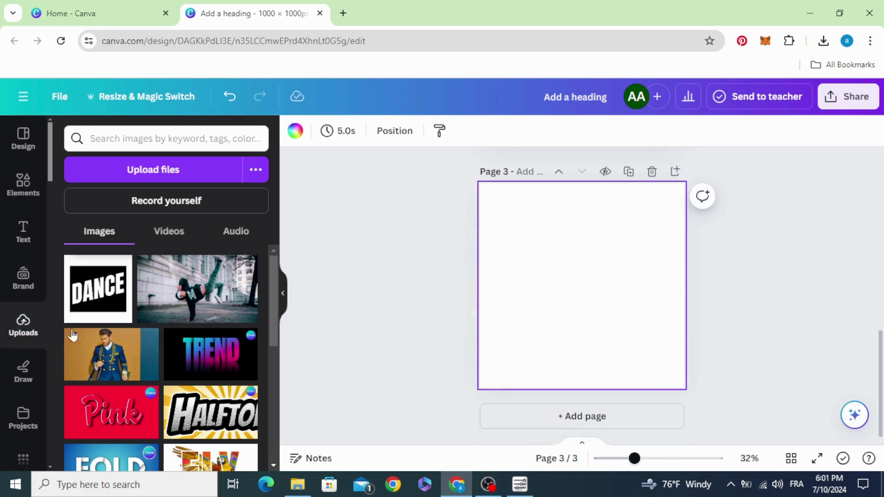
{"action": "left_click_drag", "start_coordinate": [84, 293], "coordinate": [588, 318]}
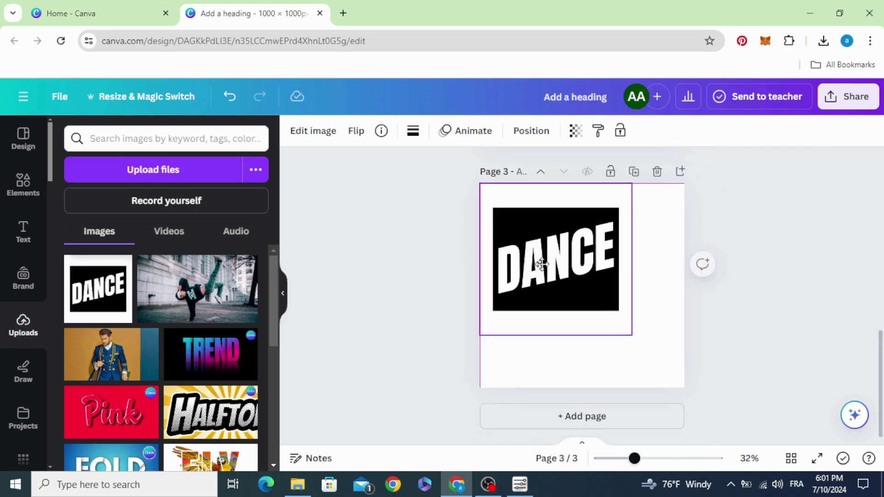
{"action": "left_click_drag", "start_coordinate": [614, 348], "coordinate": [569, 269]}
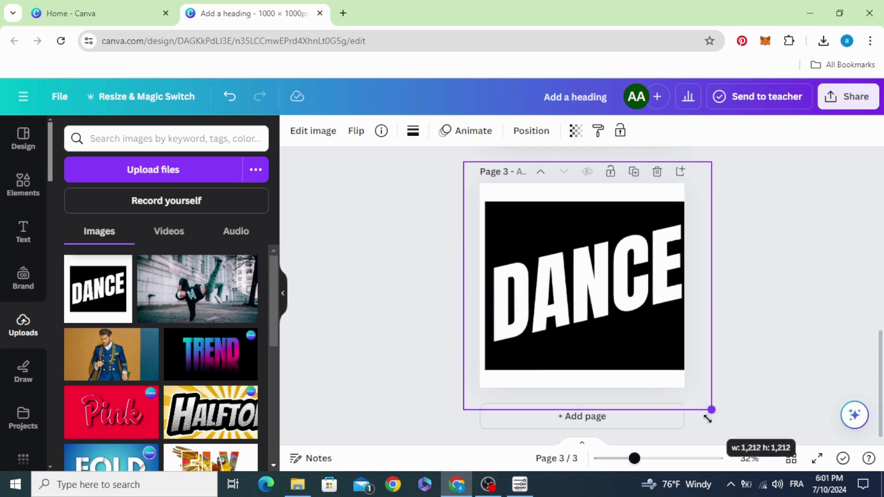
{"action": "left_click_drag", "start_coordinate": [615, 315], "coordinate": [712, 415]}
{"action": "left_click_drag", "start_coordinate": [604, 361], "coordinate": [598, 356]}
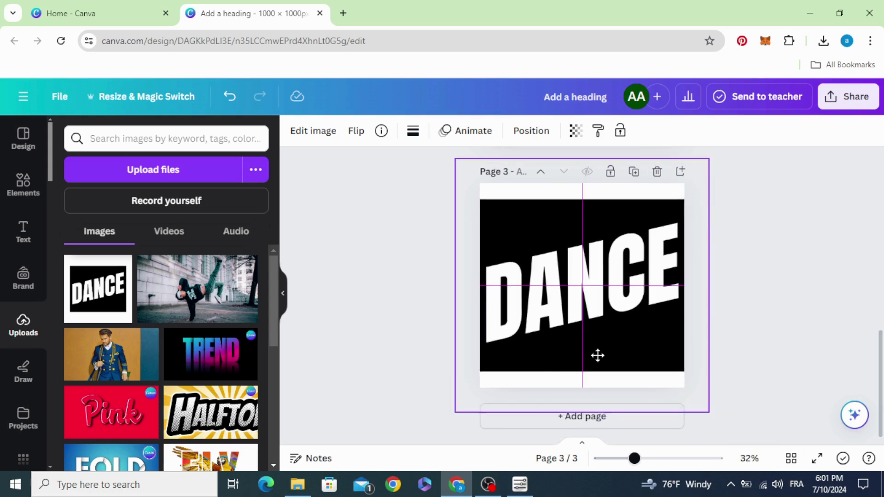
Remove the DANCE image's background with BG Remover.
{"action": "left_click", "coordinate": [311, 133]}
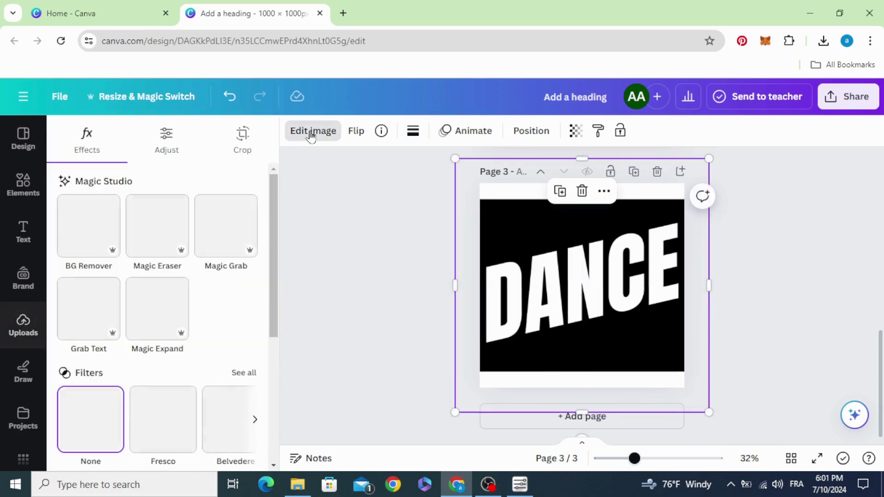
{"action": "left_click", "coordinate": [83, 230]}
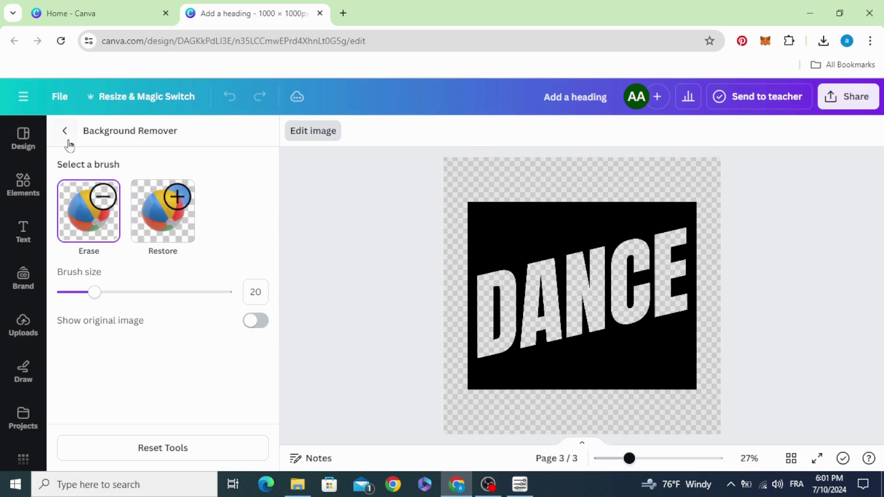
{"action": "left_click", "coordinate": [65, 133]}
{"action": "left_click", "coordinate": [334, 259]}
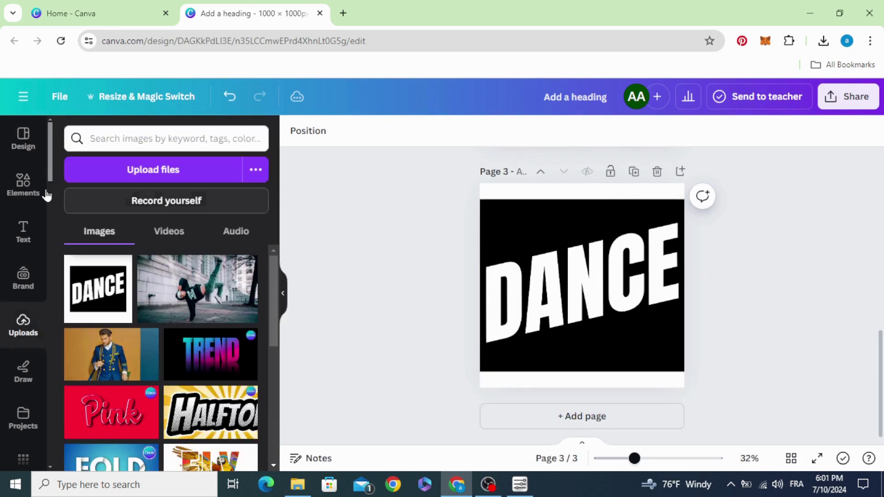
Add a purple square over DANCE, stretch it into a wide band, and apply a red-orange gradient.
{"action": "left_click", "coordinate": [24, 187]}
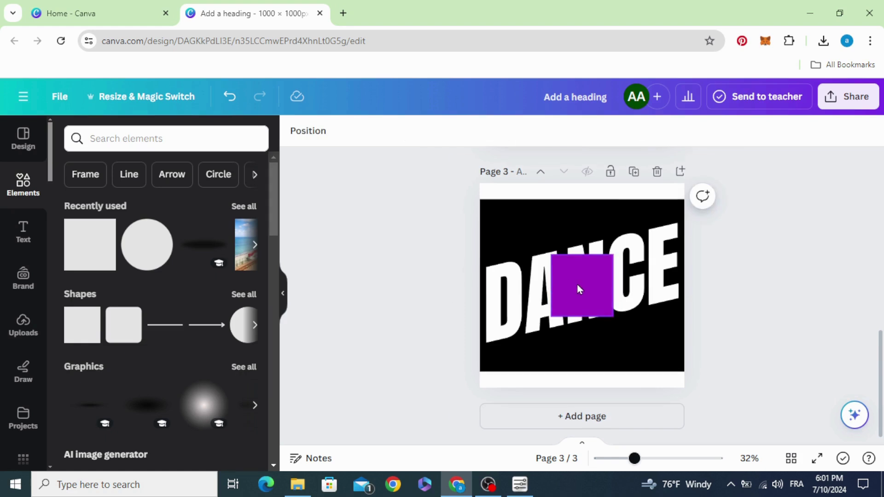
{"action": "mouse_move", "coordinate": [578, 290]}
{"action": "left_mouse_down"}
{"action": "mouse_move", "coordinate": [505, 281]}
{"action": "mouse_move", "coordinate": [717, 285]}
{"action": "left_mouse_up"}
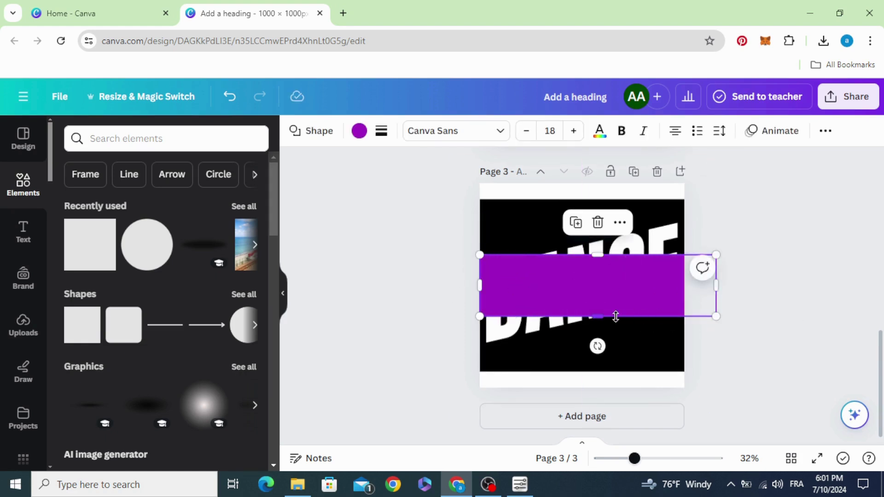
{"action": "mouse_move", "coordinate": [615, 317]}
{"action": "left_mouse_down"}
{"action": "mouse_move", "coordinate": [616, 325]}
{"action": "mouse_move", "coordinate": [593, 307]}
{"action": "left_mouse_up"}
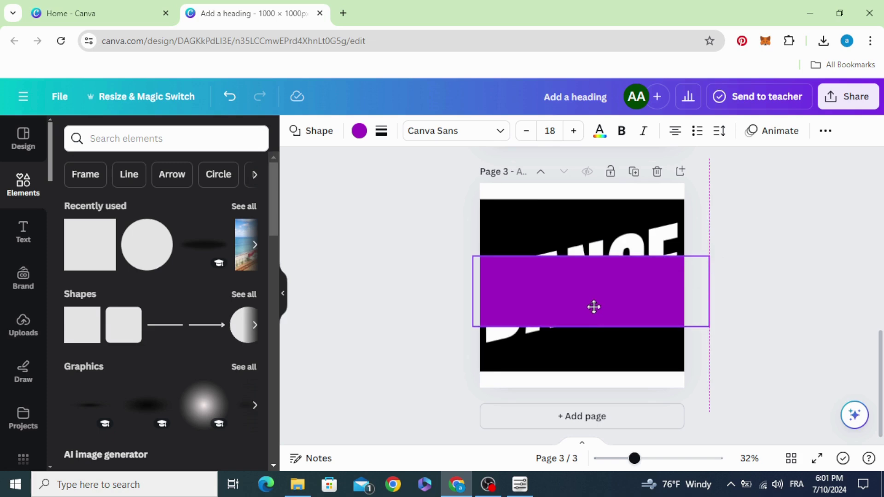
{"action": "left_click", "coordinate": [359, 131]}
{"action": "scroll", "coordinate": [151, 238], "scroll_direction": "down", "scroll_amount": 5}
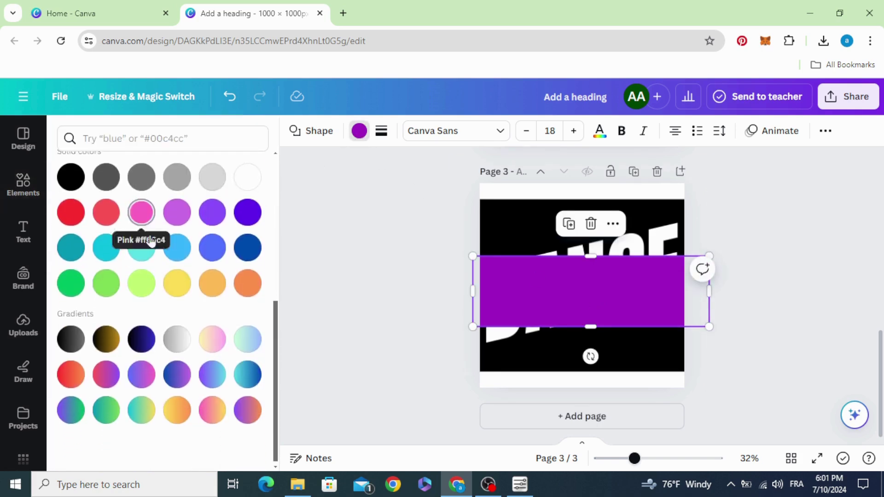
{"action": "scroll", "coordinate": [126, 389], "scroll_direction": "down", "scroll_amount": 1}
{"action": "left_click", "coordinate": [70, 370]}
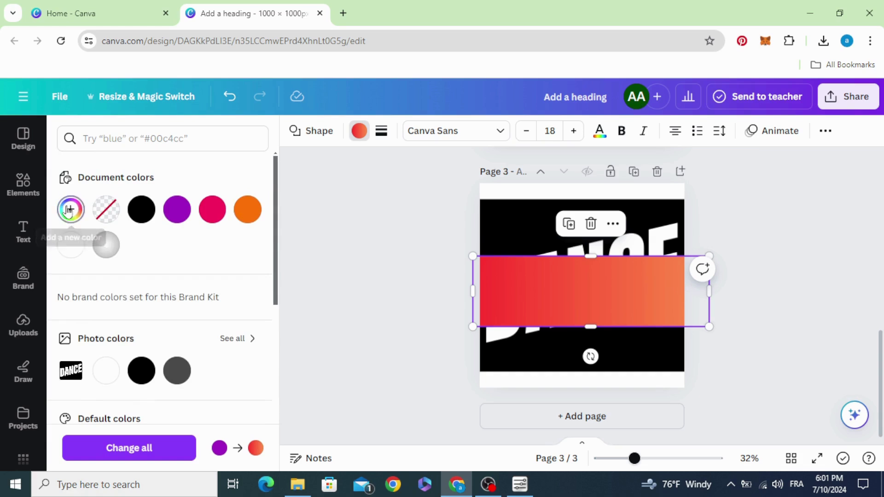
Swap the gradient colours and make the first one bright yellow #FFE500.
{"action": "left_click", "coordinate": [69, 209]}
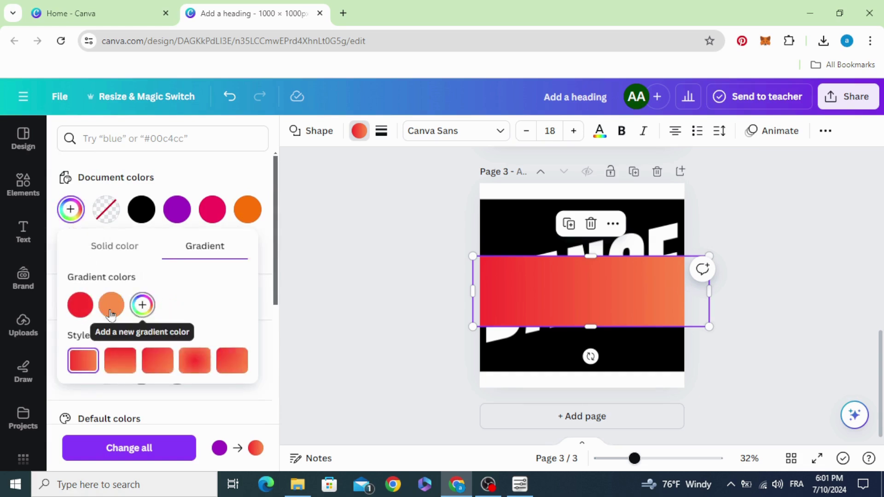
{"action": "left_click_drag", "start_coordinate": [111, 314], "coordinate": [76, 311]}
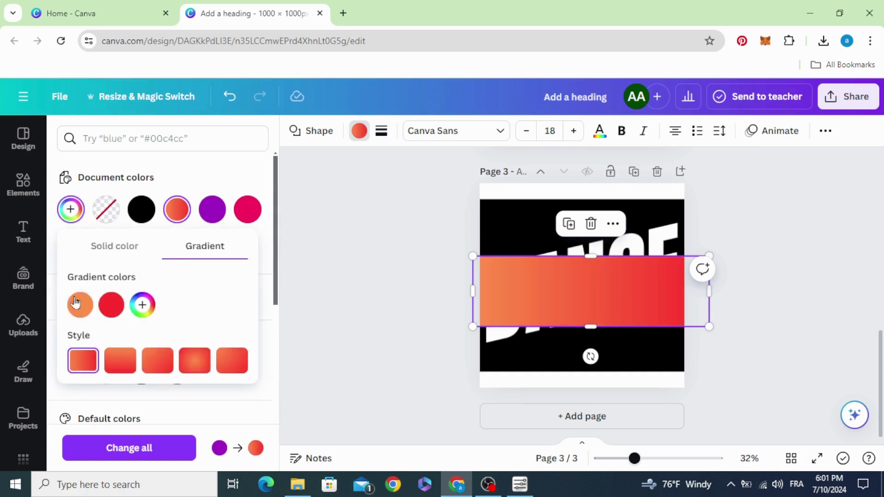
{"action": "left_click", "coordinate": [80, 304]}
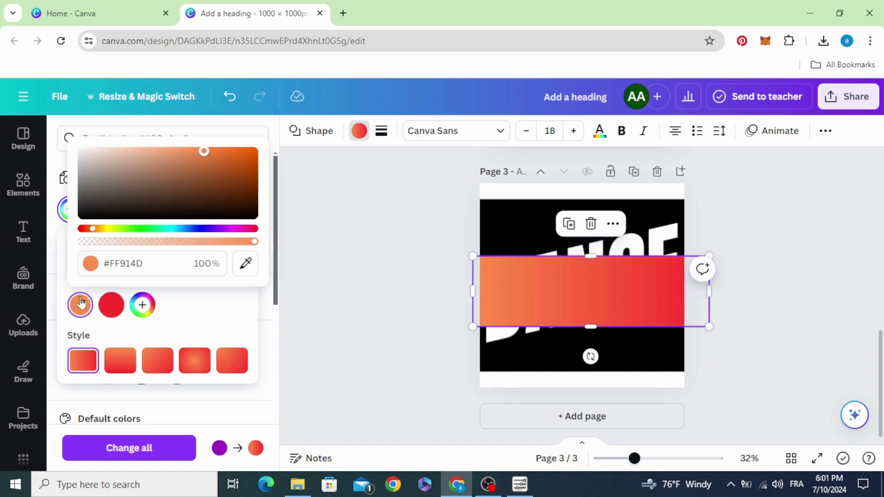
{"action": "left_click", "coordinate": [107, 228]}
{"action": "left_click_drag", "start_coordinate": [140, 205], "coordinate": [282, 138]}
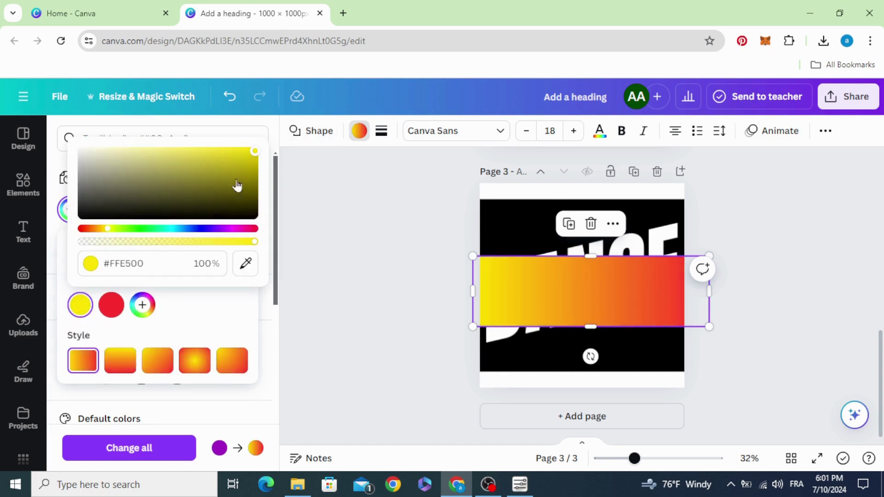
Set red #FF3131, add magenta #B40071, and make the gradient vertical.
{"action": "left_click", "coordinate": [111, 312]}
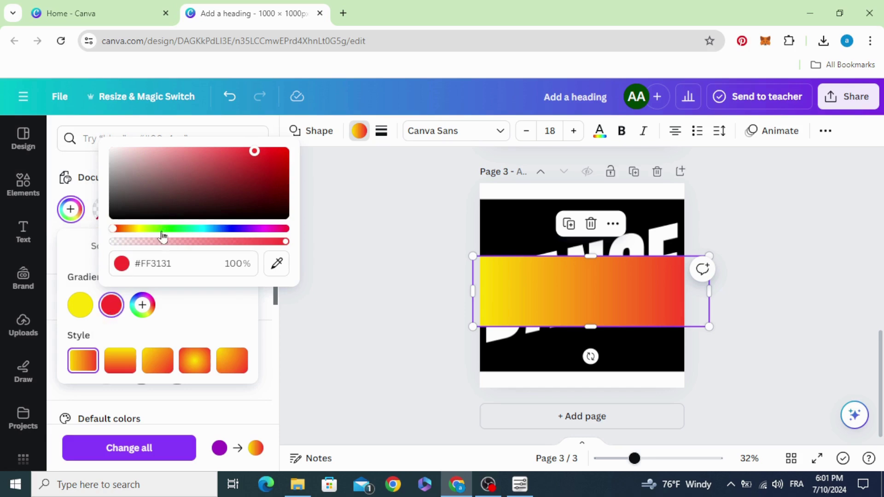
{"action": "left_click", "coordinate": [143, 305]}
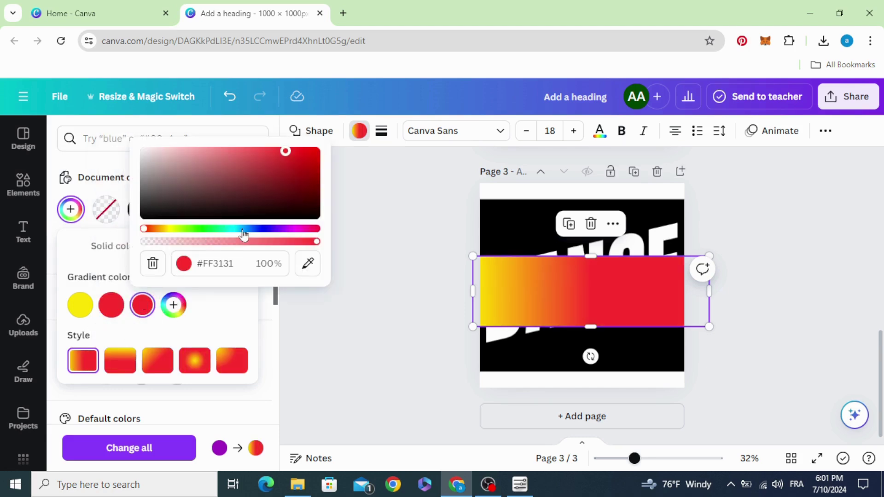
{"action": "left_click", "coordinate": [298, 230]}
{"action": "left_click_drag", "start_coordinate": [297, 198], "coordinate": [317, 168]}
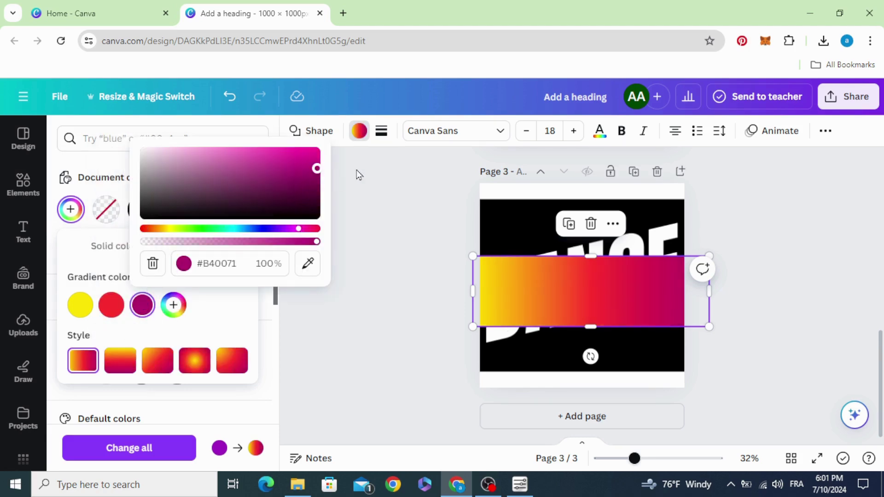
{"action": "left_click", "coordinate": [119, 358]}
{"action": "left_click", "coordinate": [563, 293]}
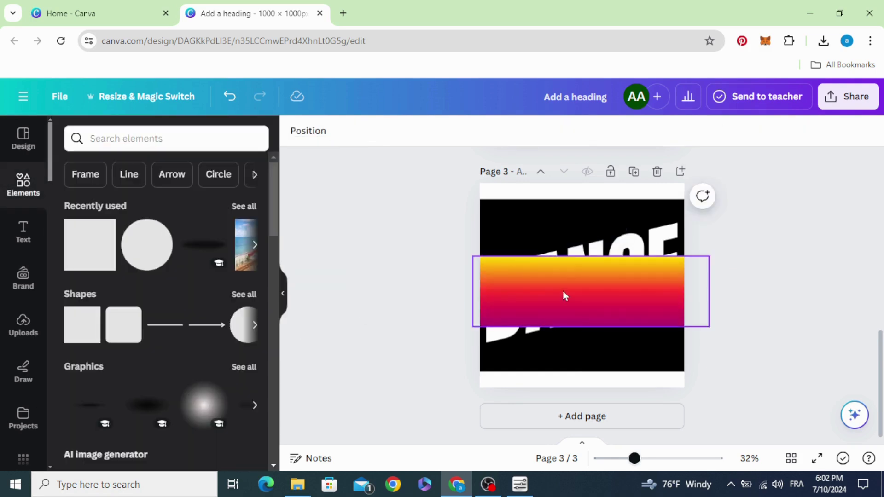
Tilt the gradient rectangle to about -13° and position it over the letters.
{"action": "left_click_drag", "start_coordinate": [590, 356], "coordinate": [602, 363]}
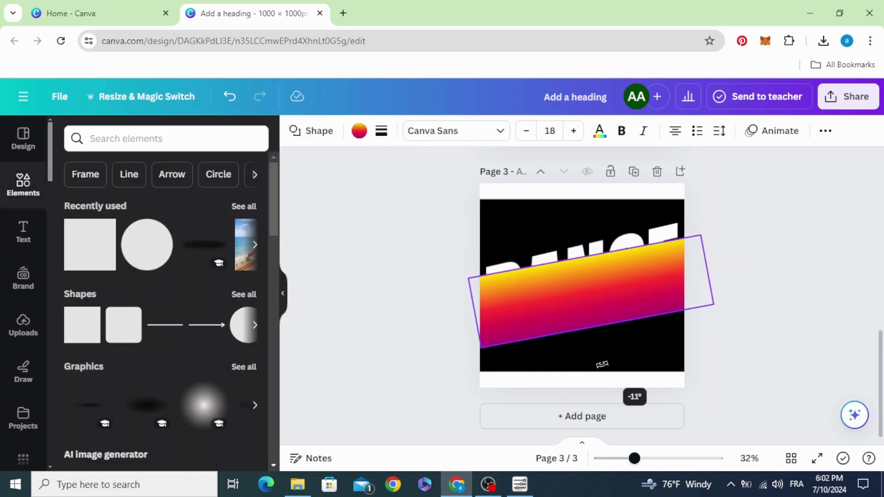
{"action": "left_click_drag", "start_coordinate": [586, 307], "coordinate": [588, 293]}
{"action": "left_click_drag", "start_coordinate": [604, 340], "coordinate": [603, 345]}
{"action": "left_click_drag", "start_coordinate": [592, 307], "coordinate": [576, 315]}
Send the rectangle backward behind the DANCE image, then reselect the image.
{"action": "right_click", "coordinate": [559, 293]}
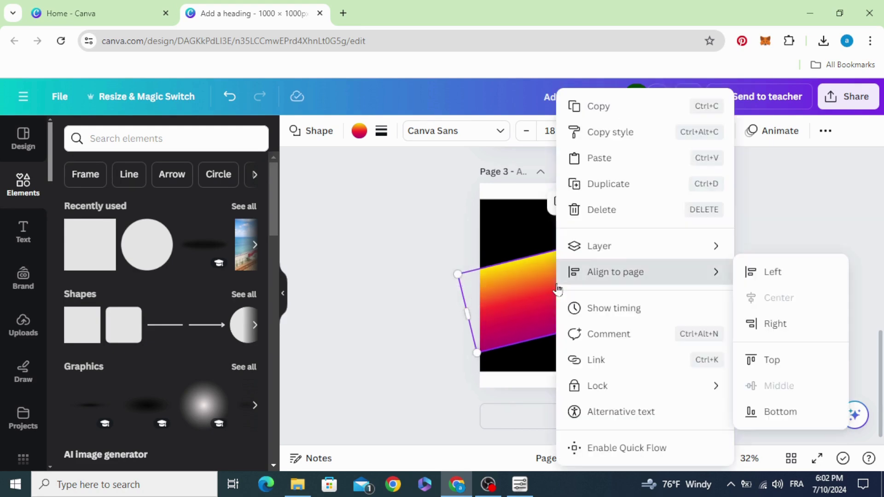
{"action": "mouse_move", "coordinate": [599, 246]}
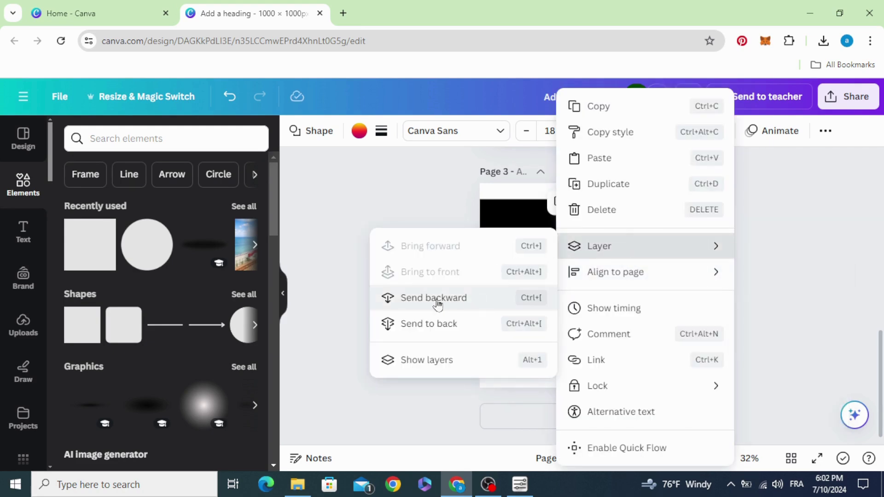
{"action": "left_click", "coordinate": [467, 299]}
{"action": "left_click", "coordinate": [525, 316]}
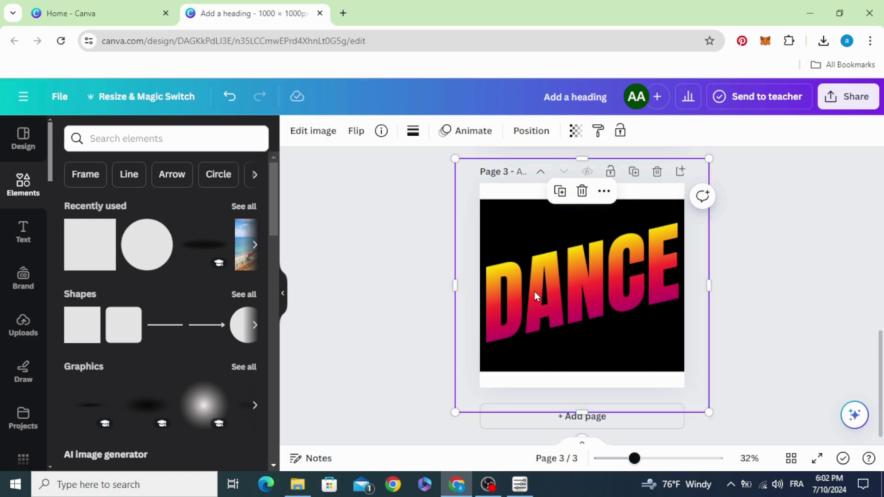
{"action": "left_click", "coordinate": [391, 260]}
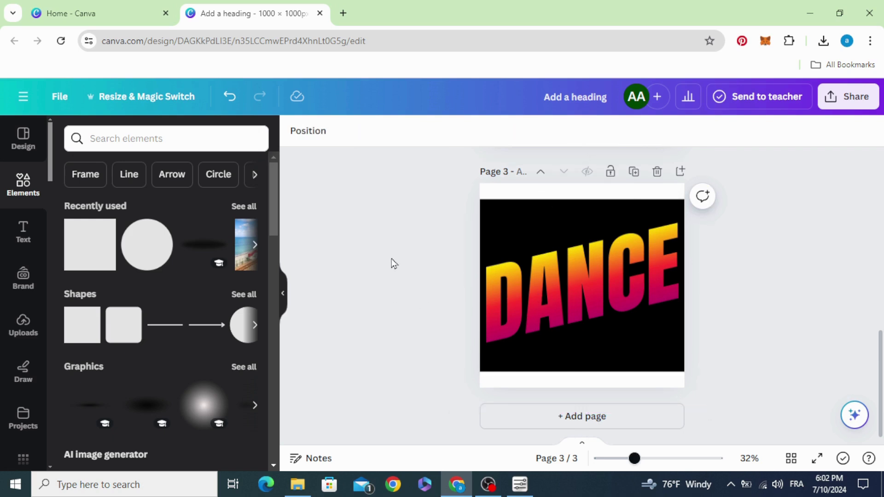
{"action": "left_click", "coordinate": [522, 220]}
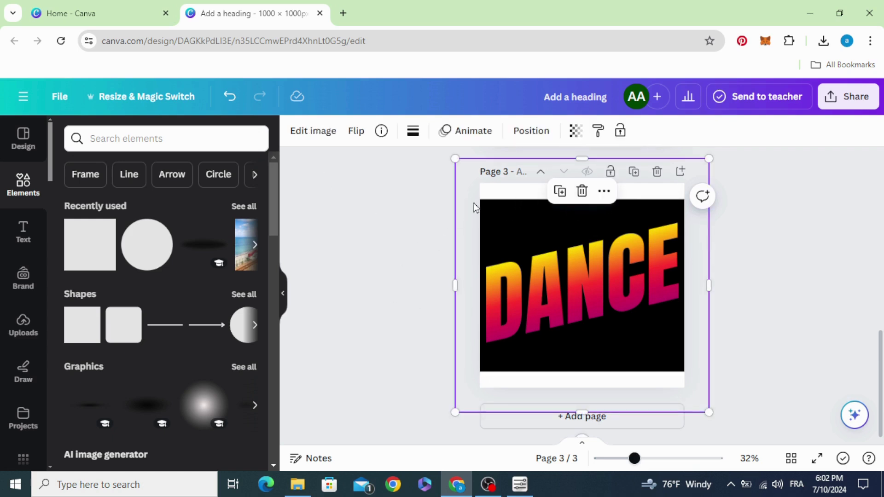
Apply the Cherry duotone to the DANCE image, adjusting highlights and setting shadows to white.
{"action": "left_click", "coordinate": [328, 134]}
{"action": "scroll", "coordinate": [185, 249], "scroll_direction": "down", "scroll_amount": 2}
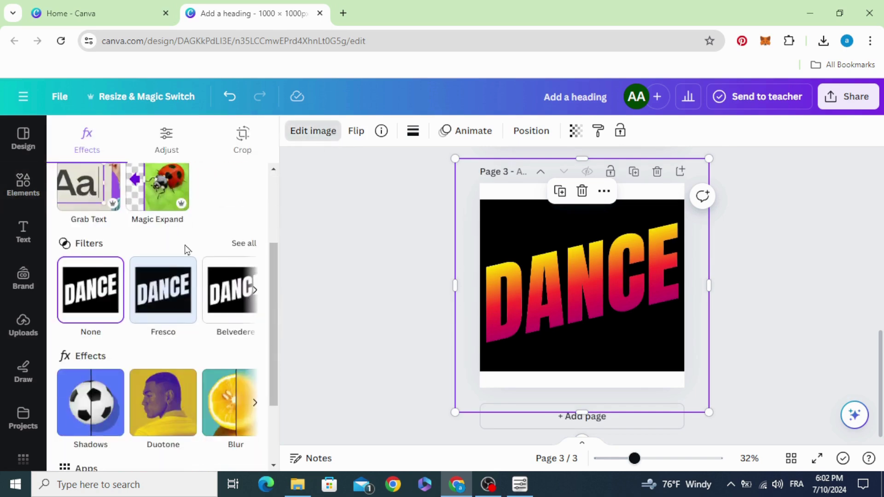
{"action": "scroll", "coordinate": [185, 249], "scroll_direction": "down", "scroll_amount": 2}
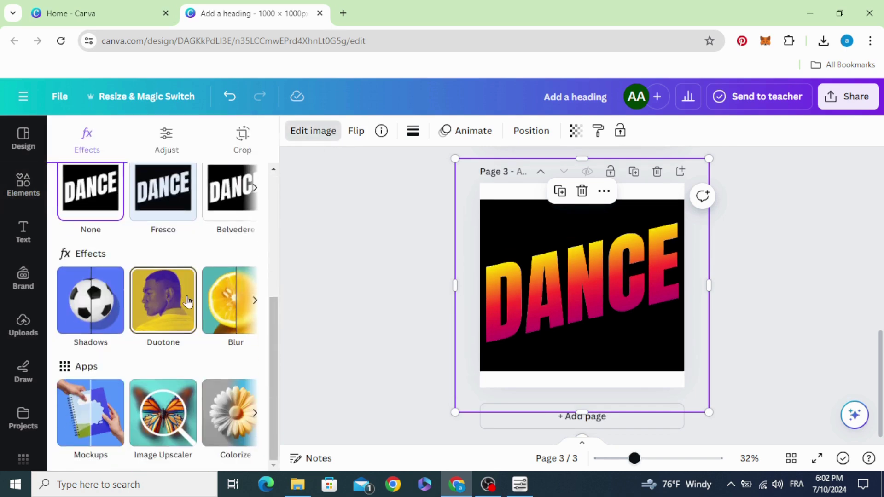
{"action": "left_click", "coordinate": [163, 300]}
{"action": "left_click", "coordinate": [157, 274]}
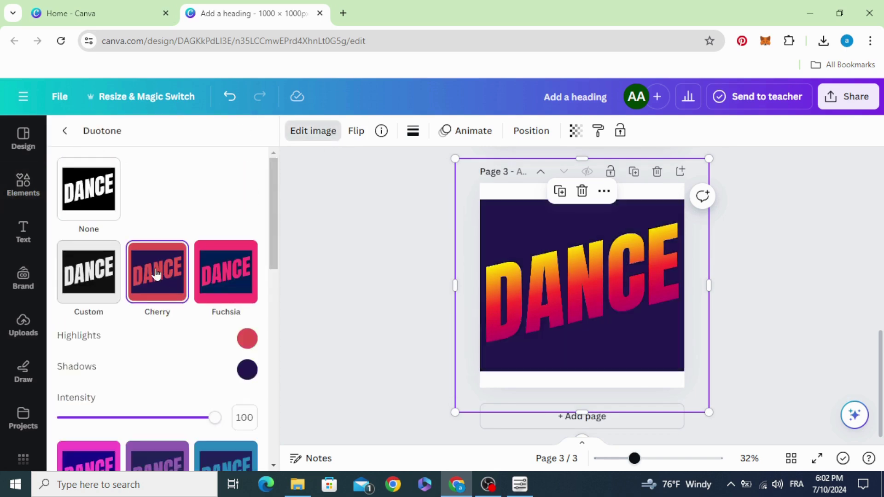
{"action": "left_click", "coordinate": [246, 339]}
{"action": "left_click", "coordinate": [265, 242]}
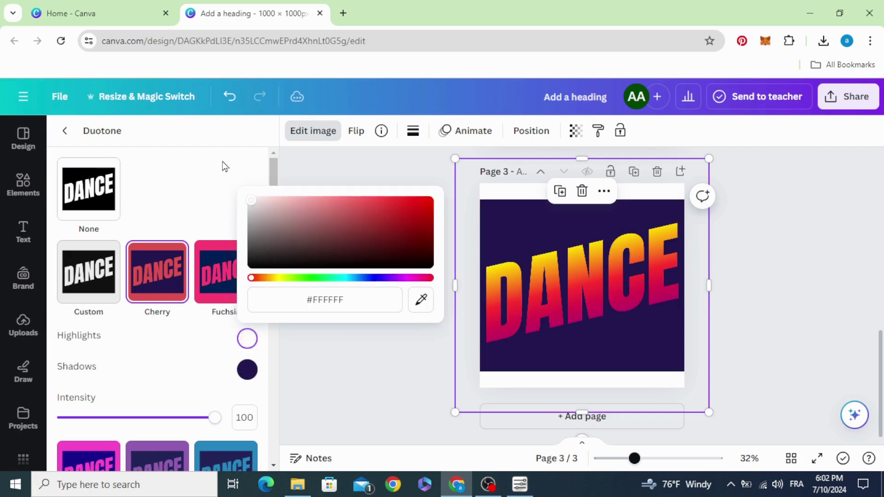
{"action": "left_click", "coordinate": [247, 374]}
{"action": "left_click_drag", "start_coordinate": [257, 270], "coordinate": [206, 181]}
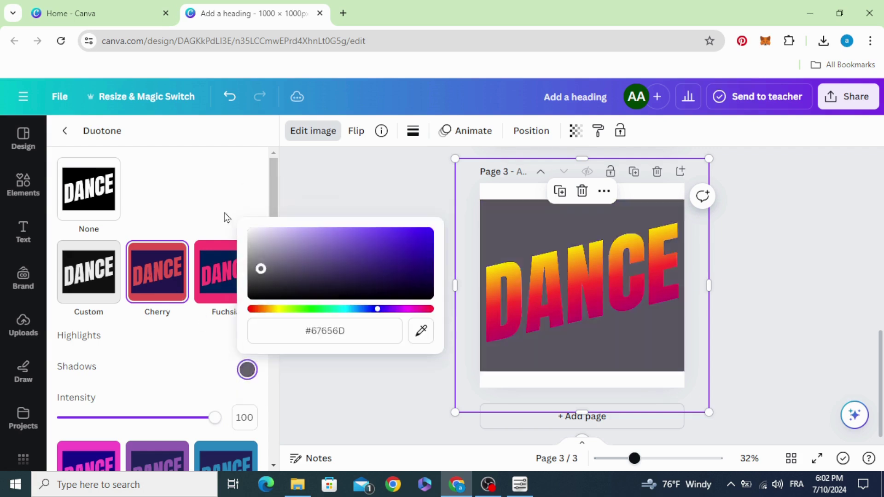
{"action": "left_click", "coordinate": [205, 176]}
{"action": "left_click", "coordinate": [391, 260]}
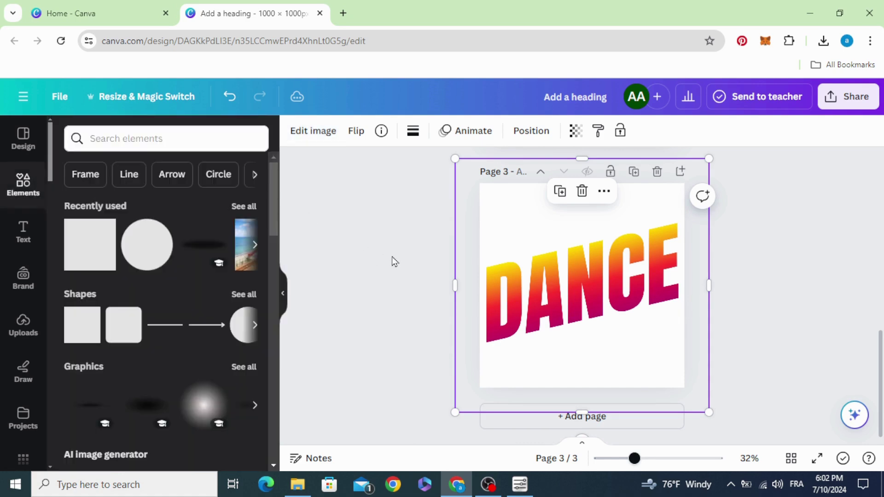
{"action": "scroll", "coordinate": [483, 368], "scroll_direction": "up", "scroll_amount": 5}
Copy the breakdancer layer from page 1's Layers list.
{"action": "left_click", "coordinate": [567, 271]}
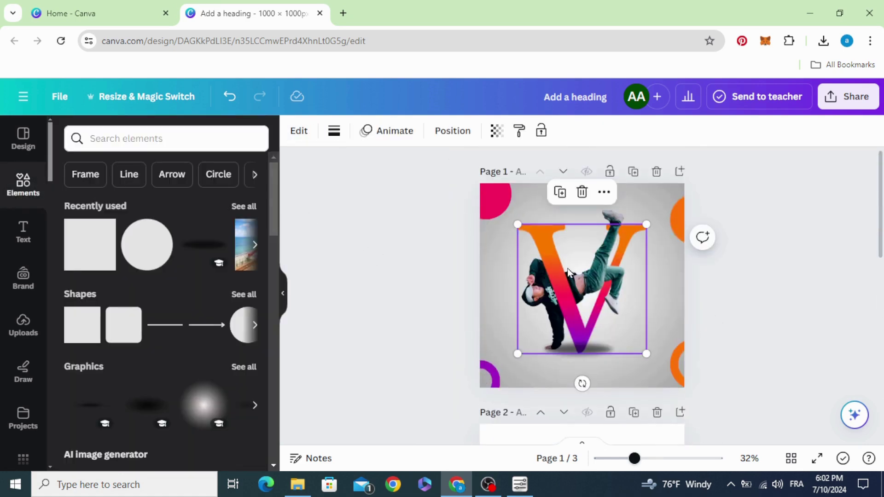
{"action": "right_click", "coordinate": [567, 270]}
{"action": "left_click", "coordinate": [468, 385]}
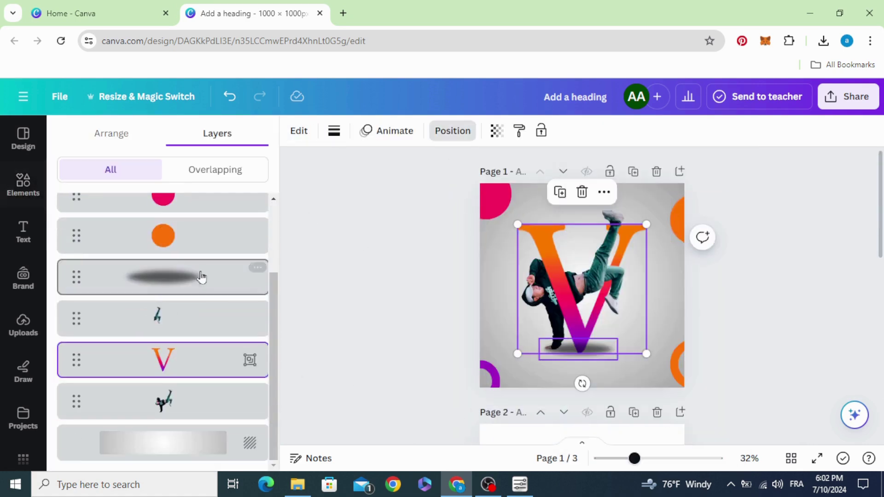
{"action": "right_click", "coordinate": [231, 400]}
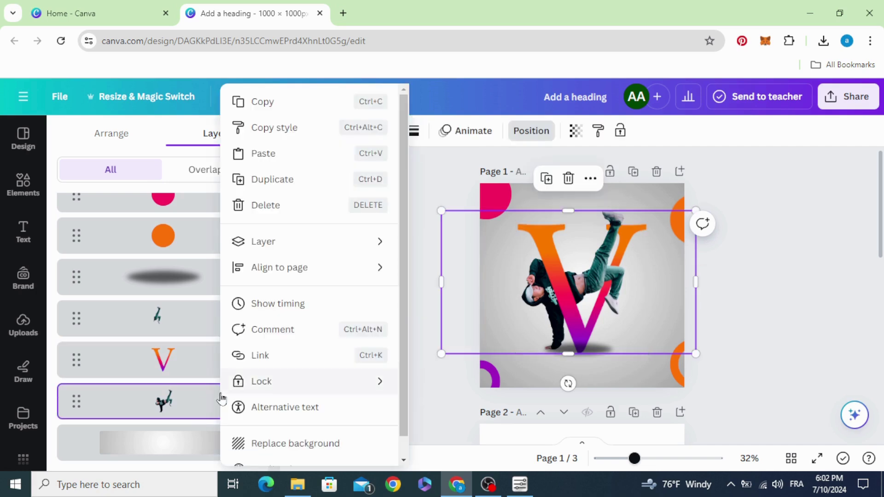
{"action": "left_click", "coordinate": [289, 110]}
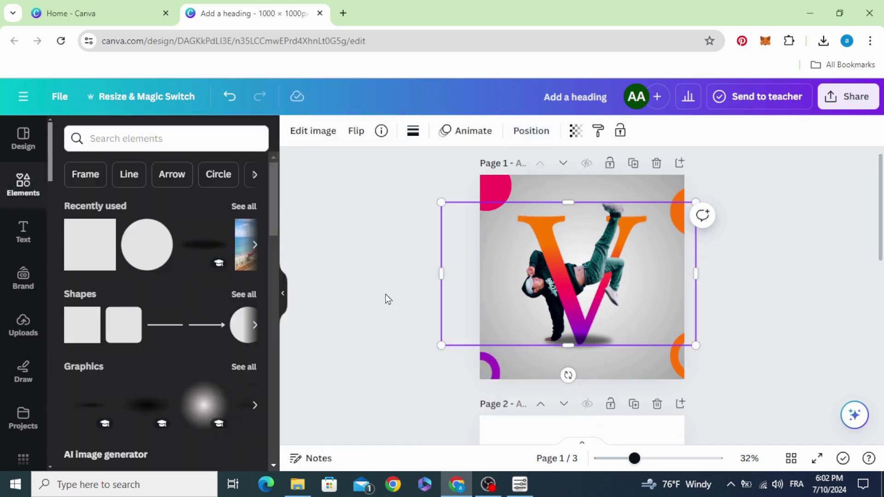
{"action": "scroll", "coordinate": [386, 306], "scroll_direction": "down", "scroll_amount": 5}
{"action": "scroll", "coordinate": [386, 306], "scroll_direction": "down", "scroll_amount": 3}
Paste the breakdancer onto page 3, enlarged and centred over the DANCE lettering.
{"action": "right_click", "coordinate": [518, 278]}
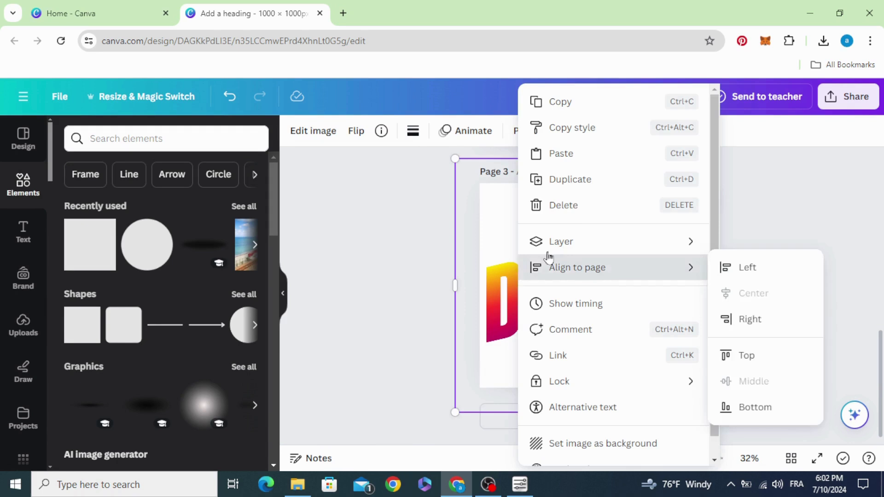
{"action": "left_click", "coordinate": [599, 152]}
{"action": "left_click_drag", "start_coordinate": [571, 296], "coordinate": [582, 261]}
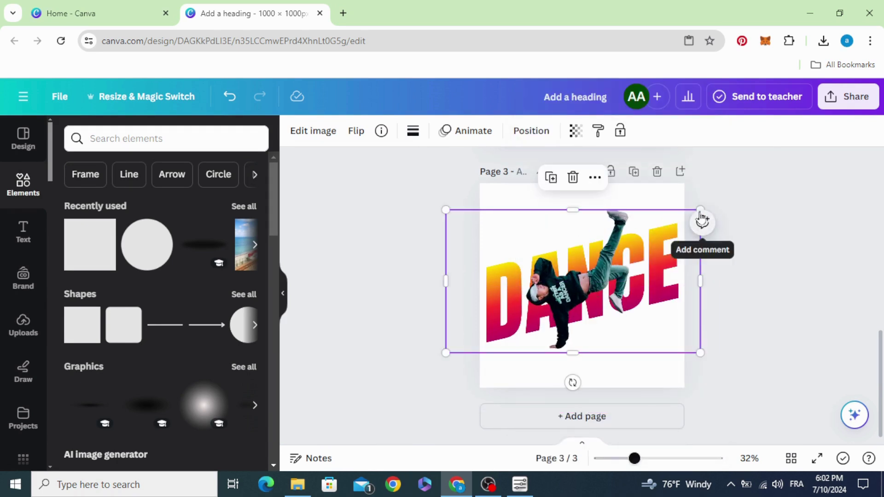
{"action": "left_click_drag", "start_coordinate": [447, 210], "coordinate": [436, 203]}
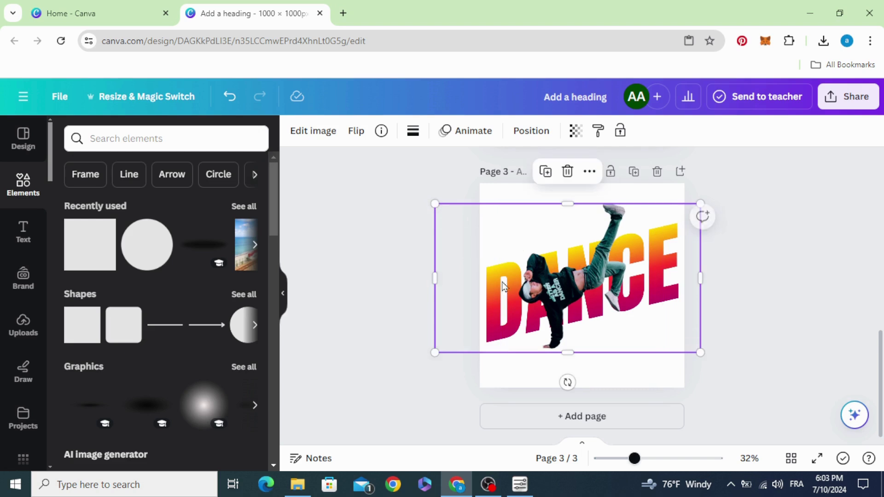
{"action": "left_click_drag", "start_coordinate": [515, 289], "coordinate": [522, 295]}
Open page 3's Layers list from the dancer image's Layer menu.
{"action": "right_click", "coordinate": [556, 302]}
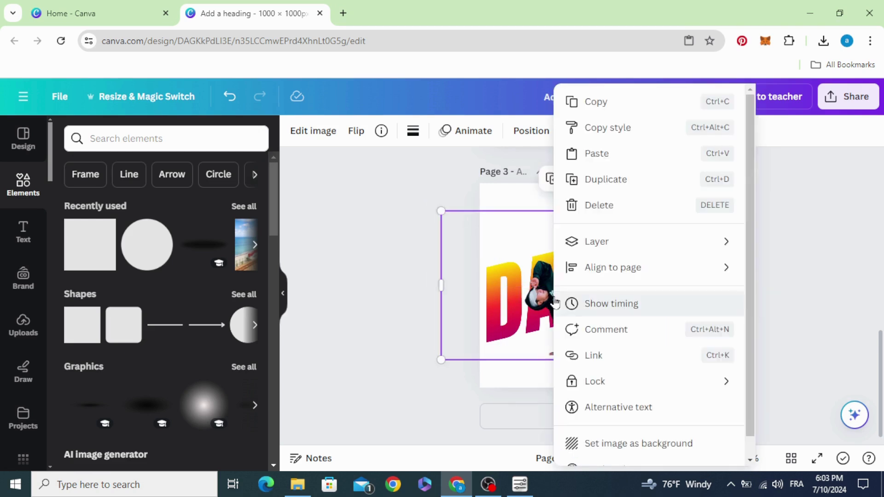
{"action": "mouse_move", "coordinate": [650, 241]}
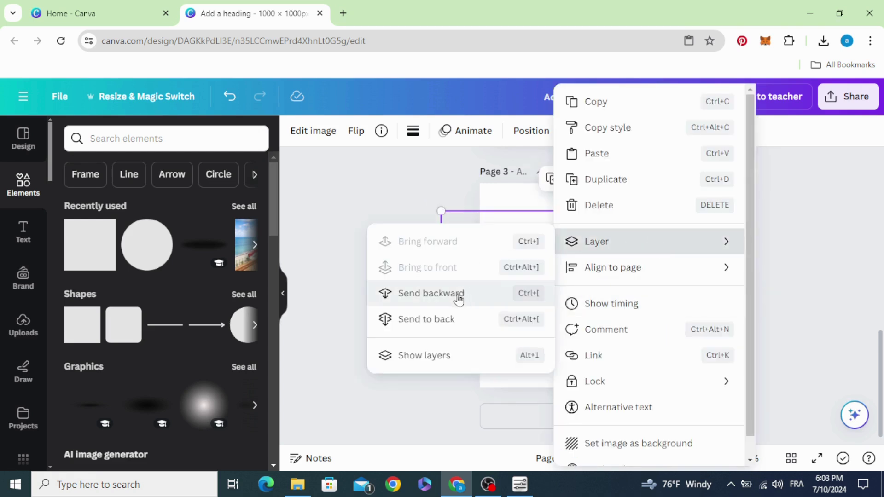
{"action": "left_click", "coordinate": [453, 299]}
{"action": "left_click", "coordinate": [373, 289]}
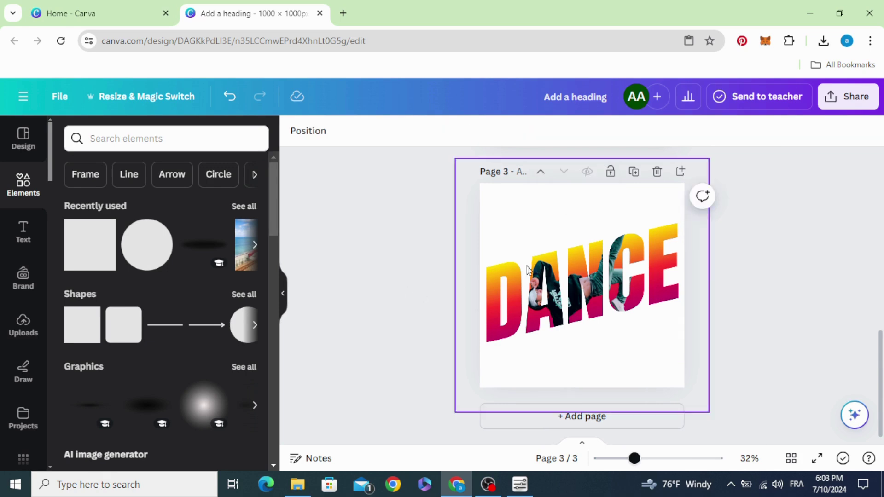
{"action": "left_click", "coordinate": [546, 271]}
{"action": "right_click", "coordinate": [546, 271]}
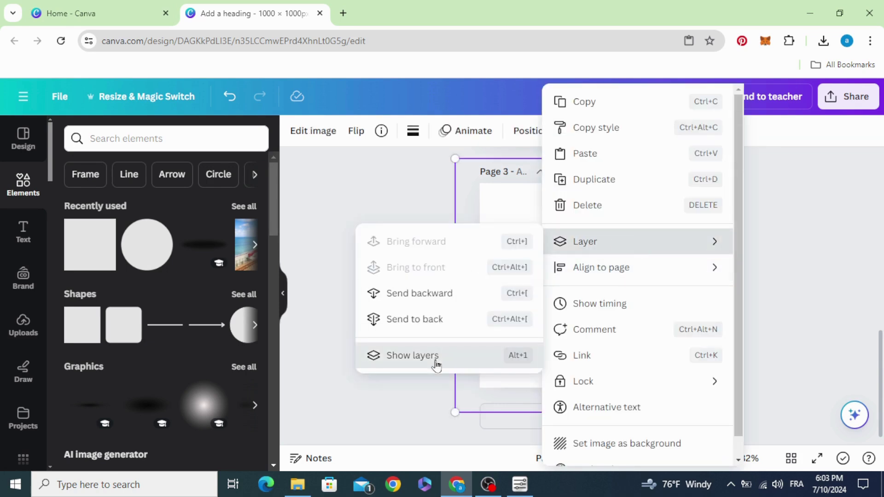
{"action": "left_click", "coordinate": [412, 355]}
Duplicate the dancer layer, nudge the copy up, and crop its left side.
{"action": "left_click", "coordinate": [257, 246]}
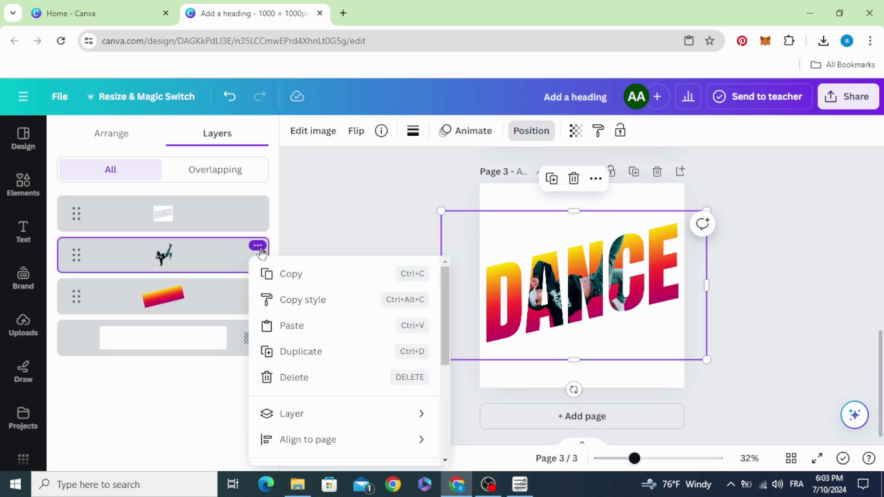
{"action": "left_click", "coordinate": [305, 353]}
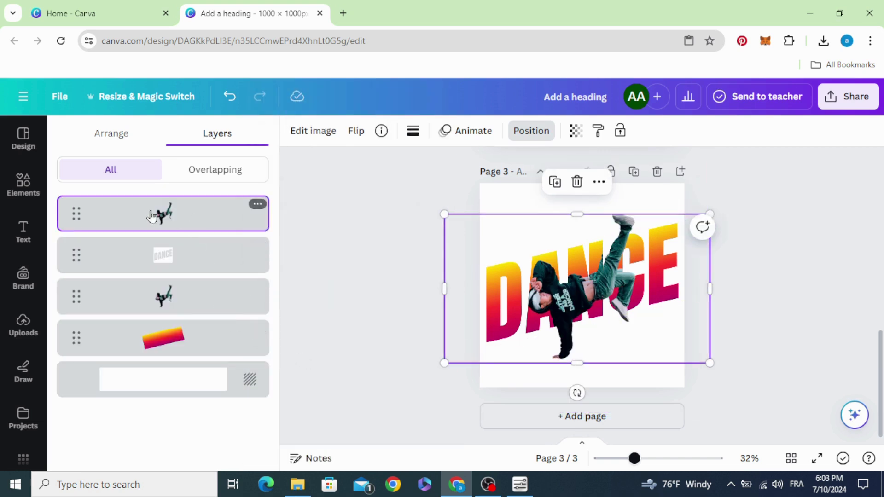
{"action": "left_click_drag", "start_coordinate": [576, 308], "coordinate": [571, 301]}
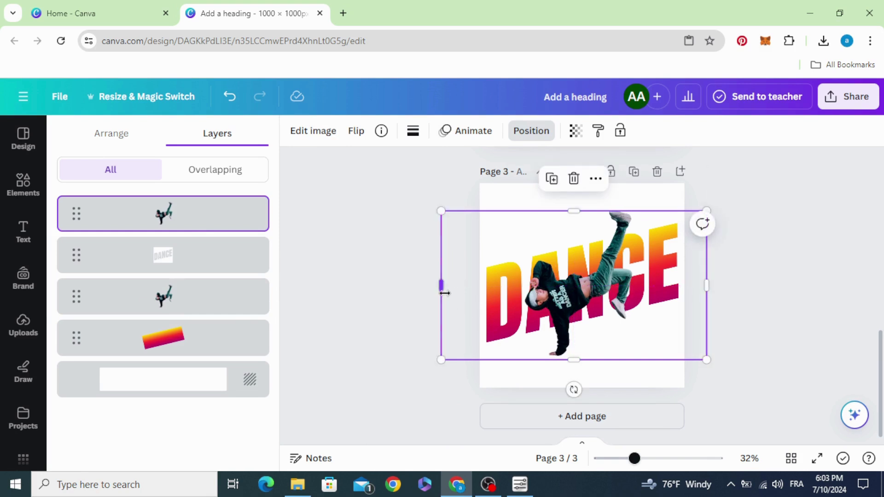
{"action": "left_click_drag", "start_coordinate": [488, 295], "coordinate": [600, 294]}
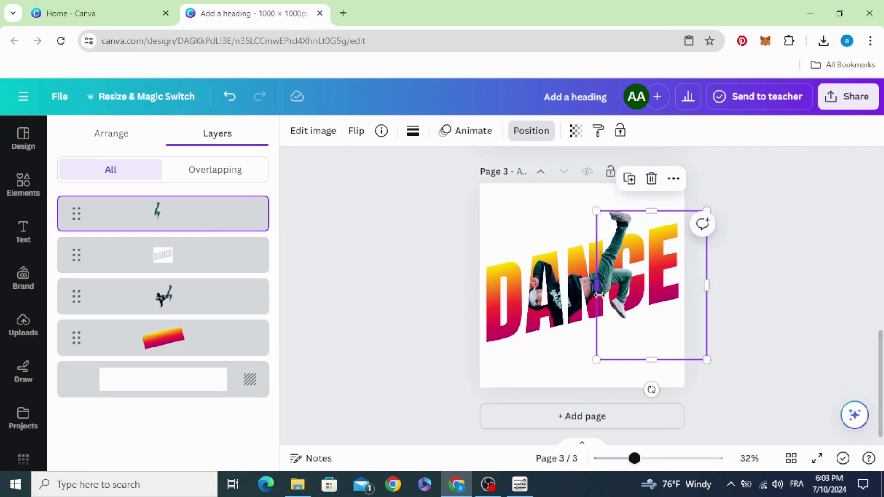
Duplicate the cropped piece again and trim it to a narrow torso strip.
{"action": "left_click", "coordinate": [629, 180]}
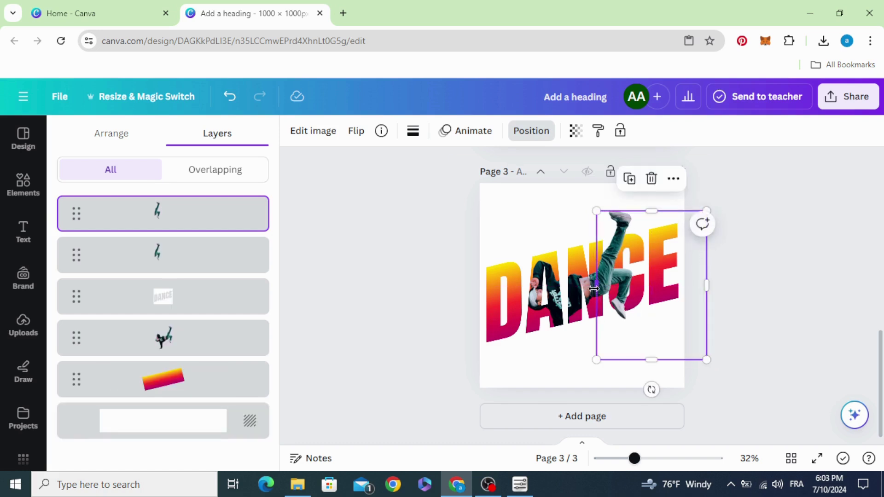
{"action": "left_click_drag", "start_coordinate": [599, 290], "coordinate": [527, 289]}
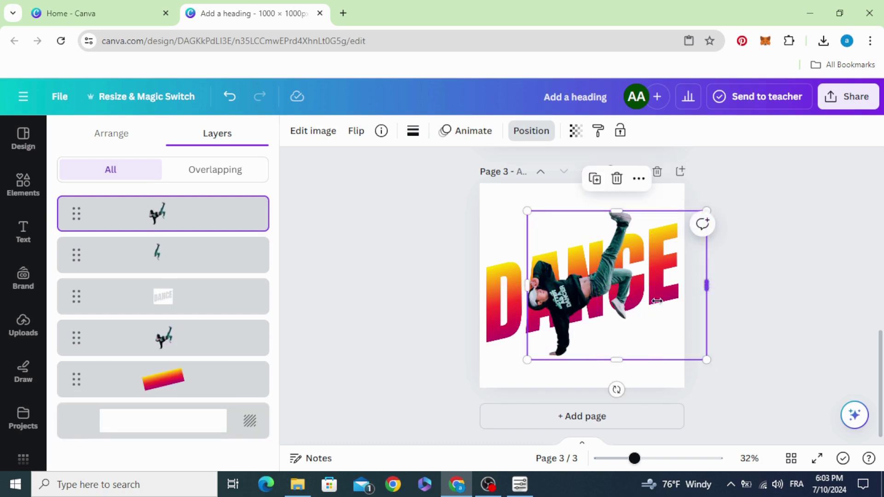
{"action": "left_click_drag", "start_coordinate": [706, 285], "coordinate": [569, 312]}
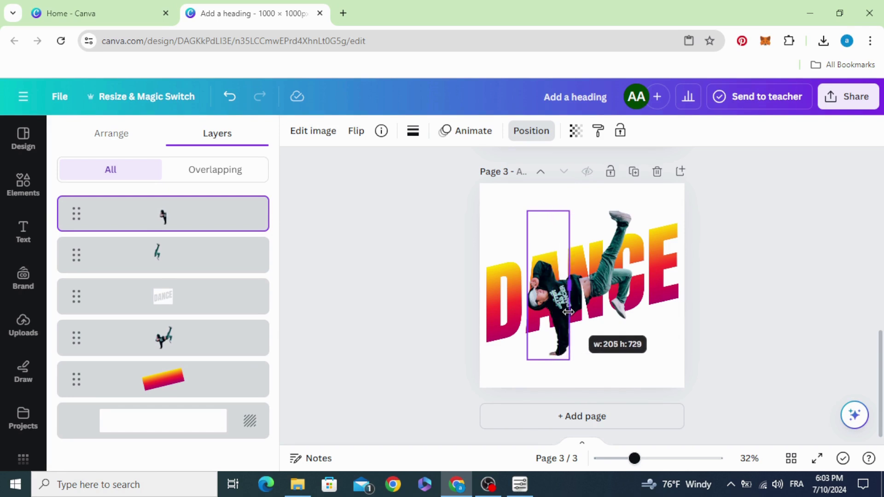
{"action": "left_click", "coordinate": [438, 309]}
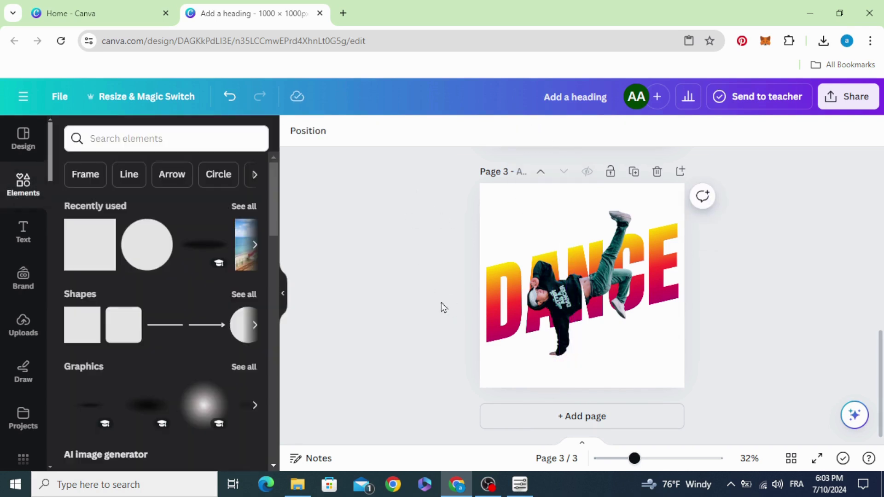
{"action": "scroll", "coordinate": [415, 315], "scroll_direction": "up", "scroll_amount": 1}
{"action": "scroll", "coordinate": [416, 315], "scroll_direction": "down", "scroll_amount": 1}
{"action": "scroll", "coordinate": [415, 316], "scroll_direction": "up", "scroll_amount": 3}
{"action": "scroll", "coordinate": [415, 316], "scroll_direction": "down", "scroll_amount": 3}
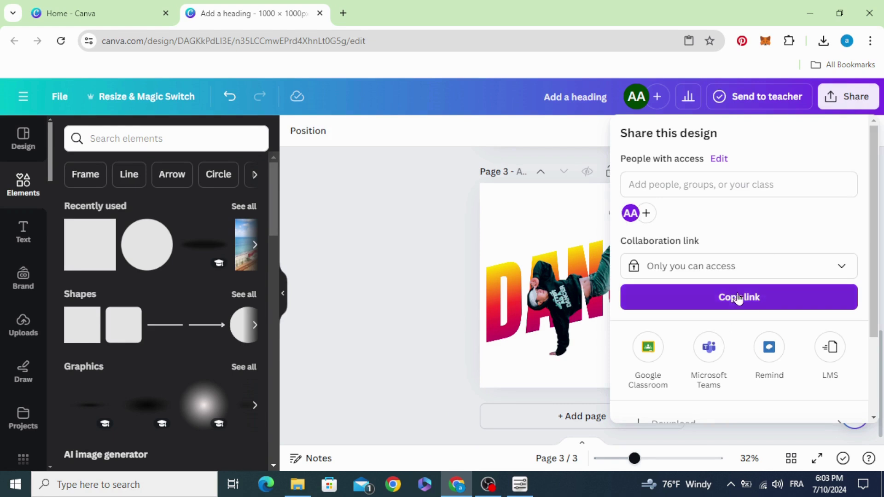
{"action": "scroll", "coordinate": [739, 297], "scroll_direction": "down", "scroll_amount": 3}
Download only page 3 as a PNG and add it to the Uploads panel.
{"action": "left_click", "coordinate": [762, 316]}
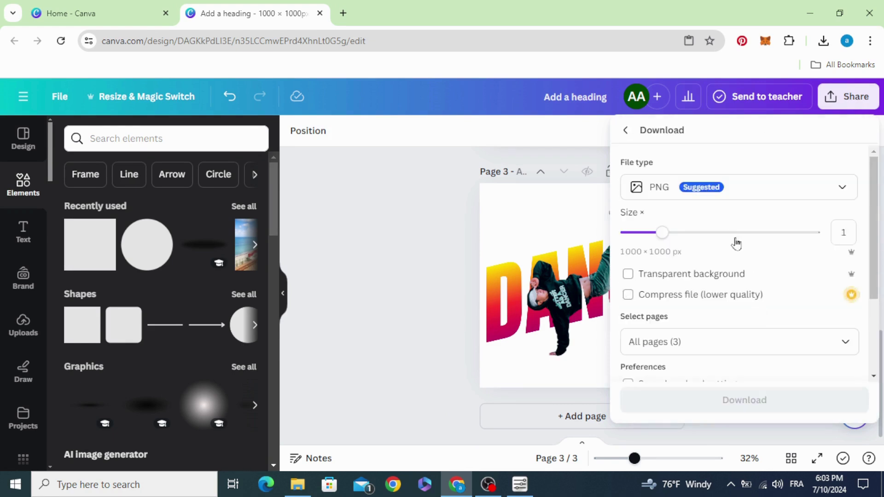
{"action": "left_click", "coordinate": [742, 341]}
{"action": "left_click", "coordinate": [835, 130]}
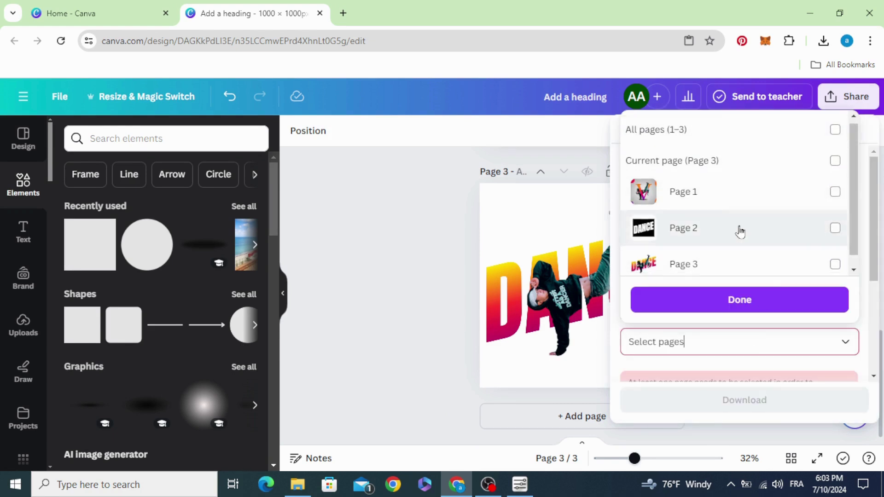
{"action": "left_click", "coordinate": [835, 264]}
{"action": "left_click", "coordinate": [779, 302]}
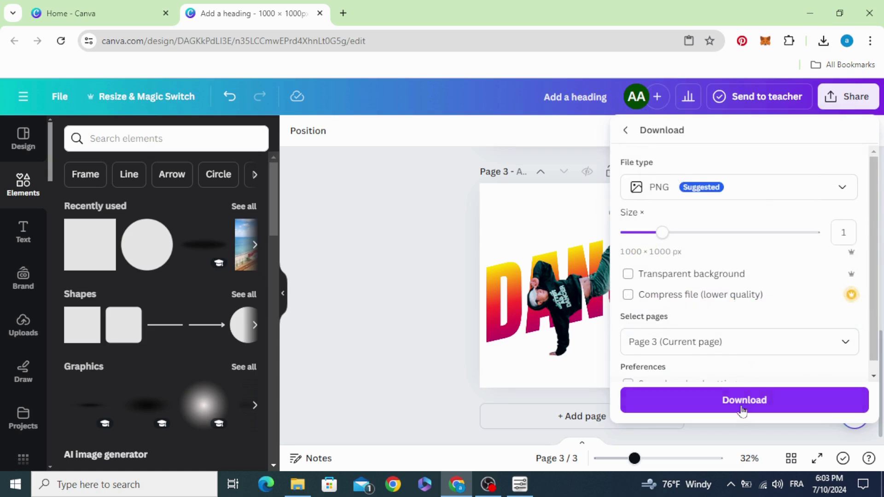
{"action": "left_click", "coordinate": [742, 400]}
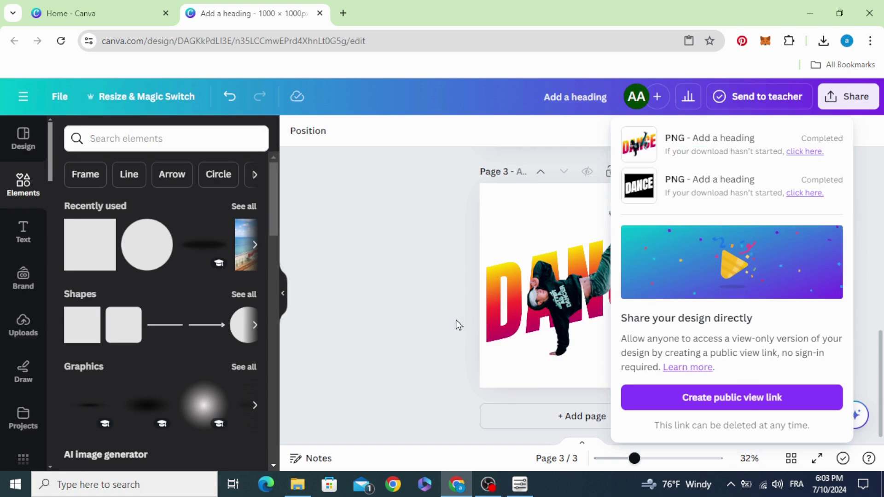
{"action": "left_click", "coordinate": [824, 41]}
{"action": "left_click_drag", "start_coordinate": [732, 107], "coordinate": [223, 321]}
Upload the DANCE PNG, duplicate the V poster page, and select elements on the copy.
{"action": "left_click", "coordinate": [387, 292]}
{"action": "scroll", "coordinate": [463, 334], "scroll_direction": "up", "scroll_amount": 3}
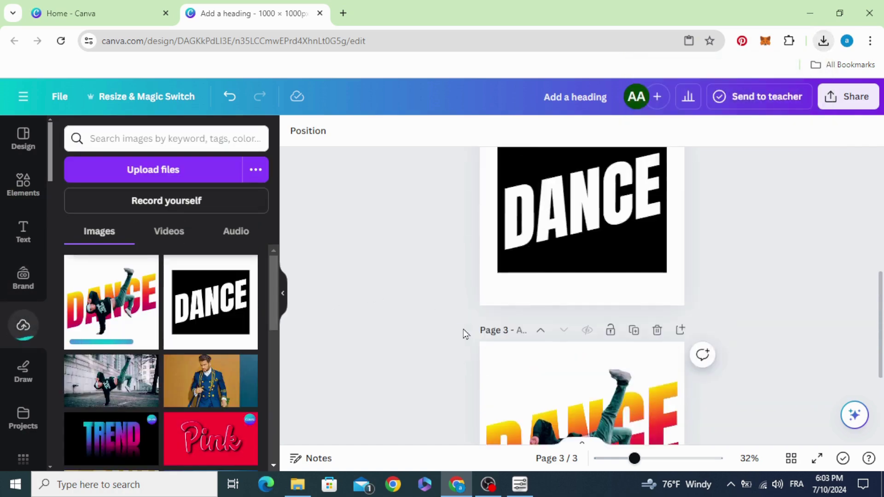
{"action": "scroll", "coordinate": [463, 333], "scroll_direction": "up", "scroll_amount": 5}
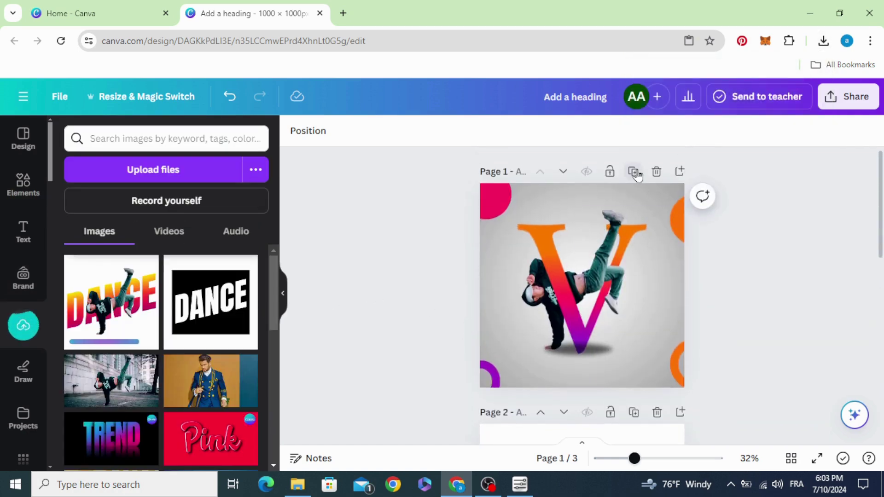
{"action": "left_click", "coordinate": [634, 171]}
{"action": "mouse_move", "coordinate": [429, 176]}
{"action": "left_mouse_down"}
{"action": "mouse_move", "coordinate": [705, 374]}
{"action": "mouse_move", "coordinate": [497, 240]}
{"action": "left_mouse_up"}
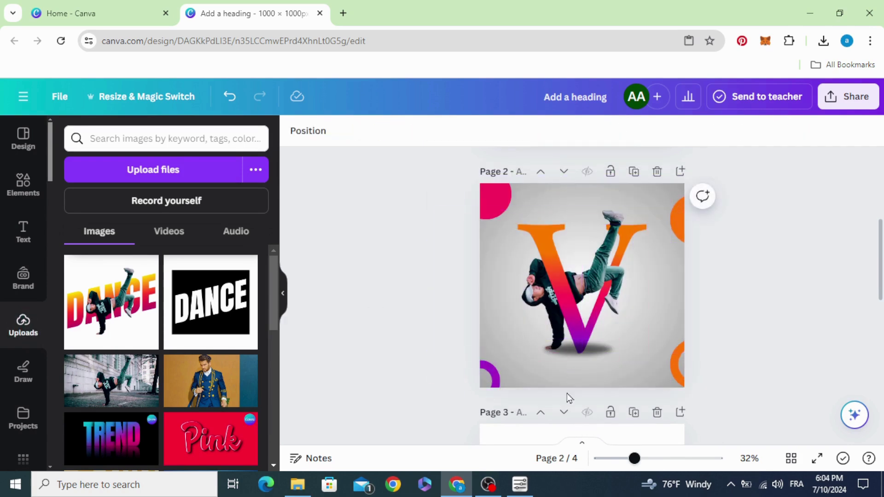
Delete the V letter and both dancer images from the copied page.
{"action": "left_click", "coordinate": [568, 275]}
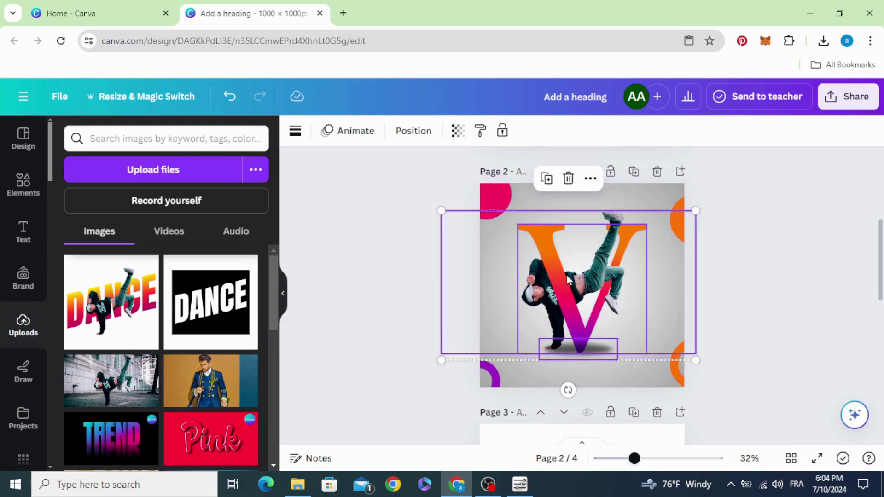
{"action": "left_click", "coordinate": [573, 186]}
{"action": "left_click", "coordinate": [592, 285]}
{"action": "left_click", "coordinate": [640, 181]}
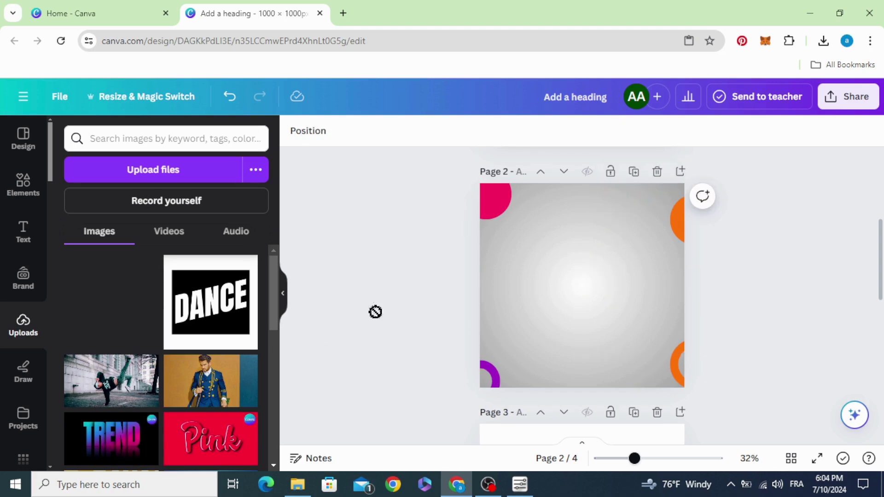
Place the DANCE picture on the grey page and remove its white background.
{"action": "left_click_drag", "start_coordinate": [102, 314], "coordinate": [574, 297]}
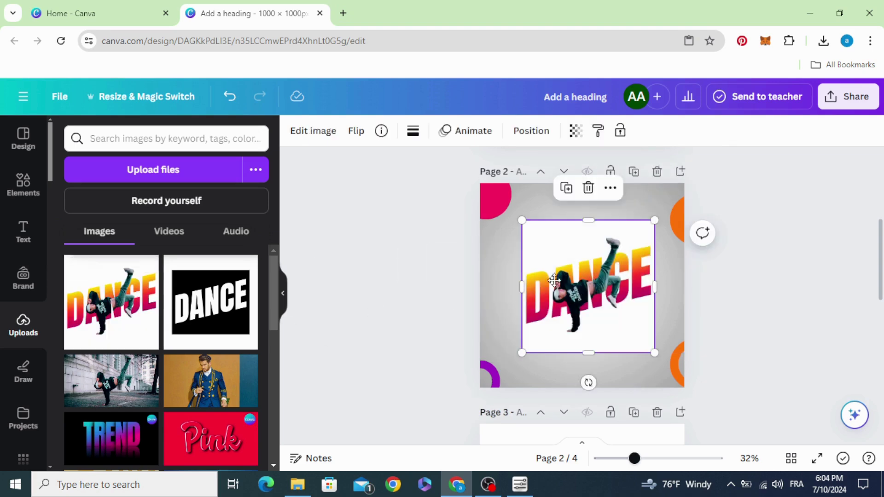
{"action": "left_click", "coordinate": [313, 131]}
{"action": "left_click", "coordinate": [89, 226]}
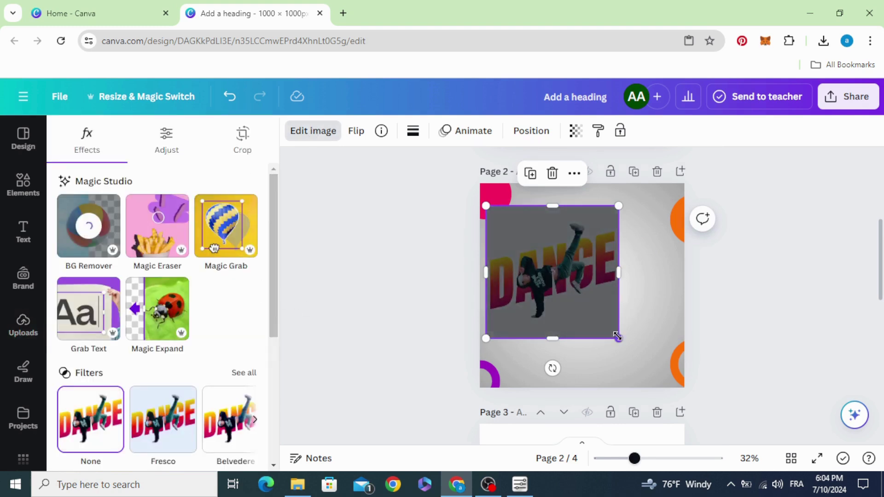
Enlarge and reposition the DANCE picture to nearly fill the square page.
{"action": "left_click_drag", "start_coordinate": [635, 357], "coordinate": [674, 394]}
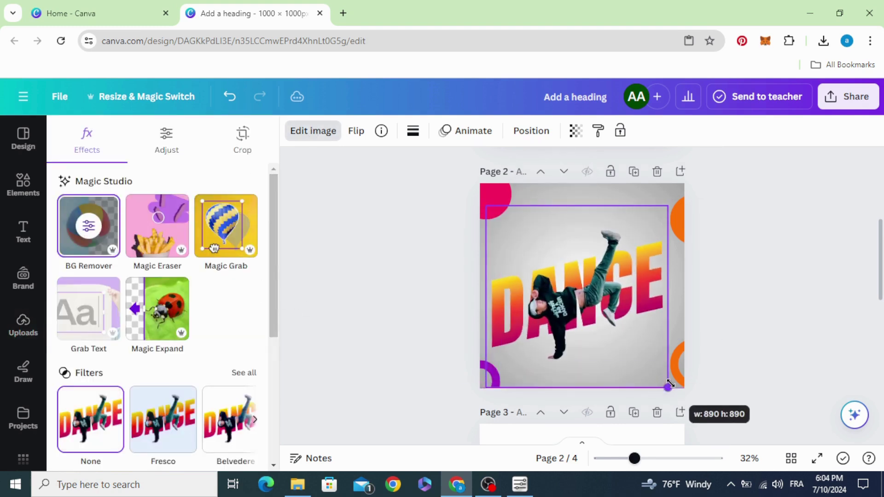
{"action": "left_click_drag", "start_coordinate": [589, 315], "coordinate": [588, 296]}
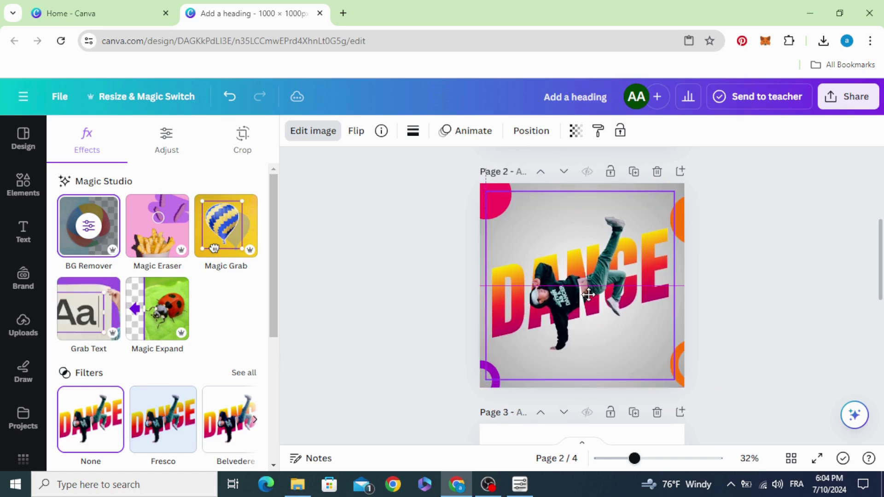
{"action": "left_click", "coordinate": [369, 298]}
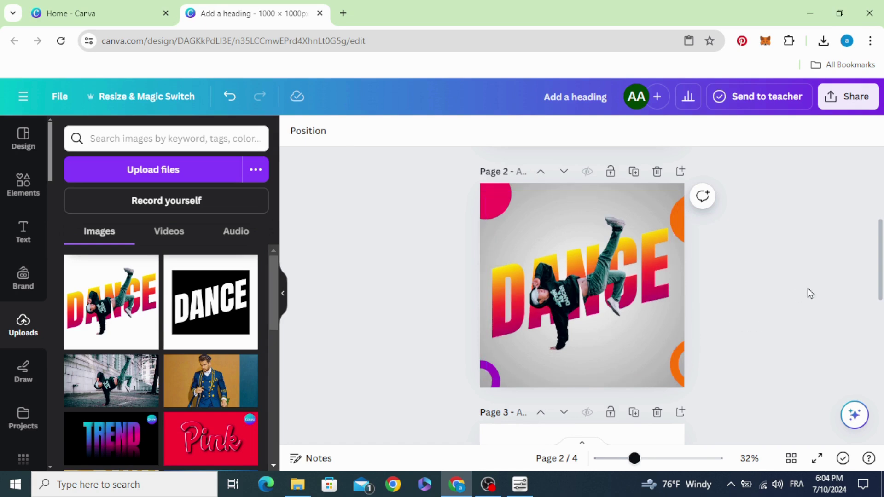